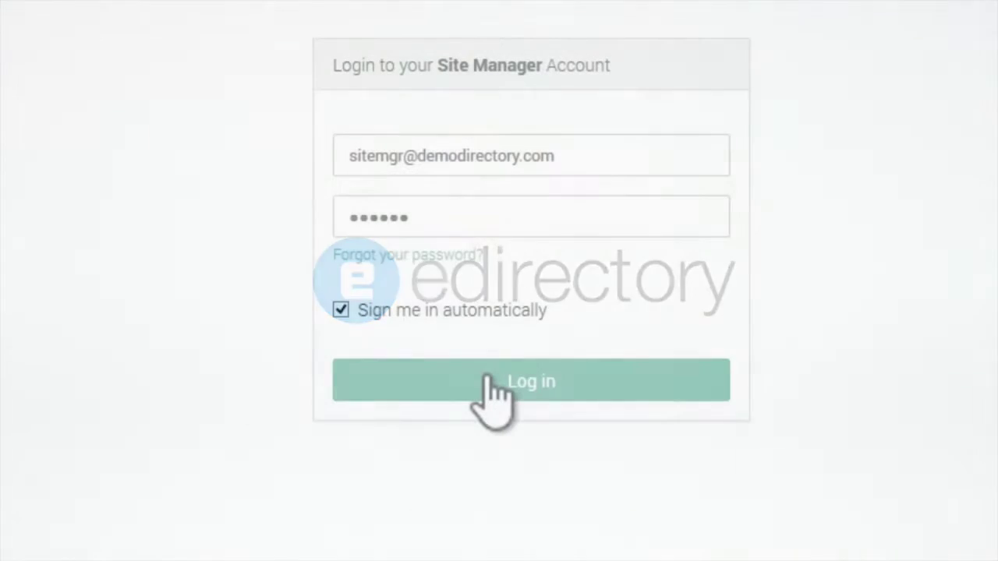
Log in as site manager, add a Restaurants listing category, and go to the Listings page
left_click(491, 387)
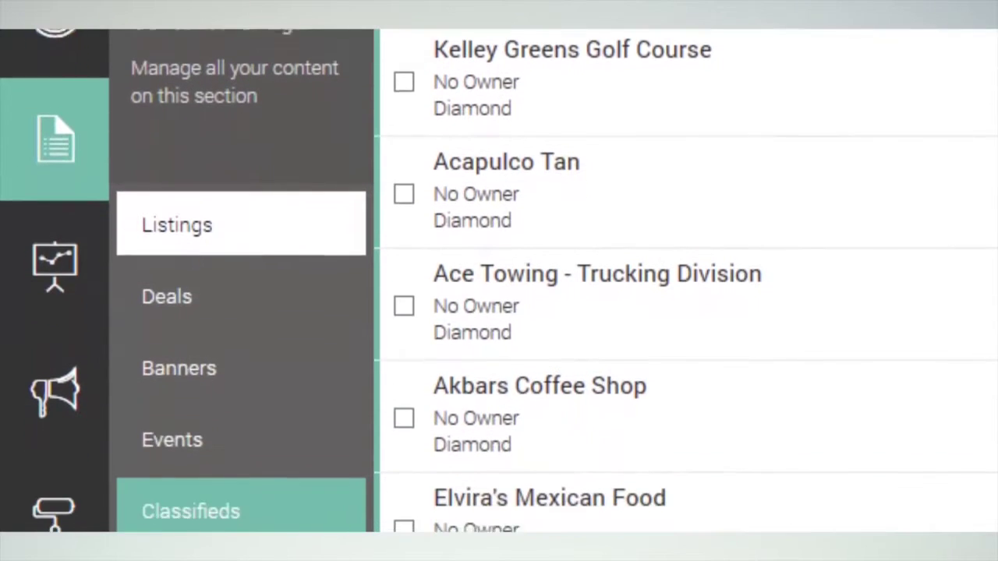
left_click(144, 216)
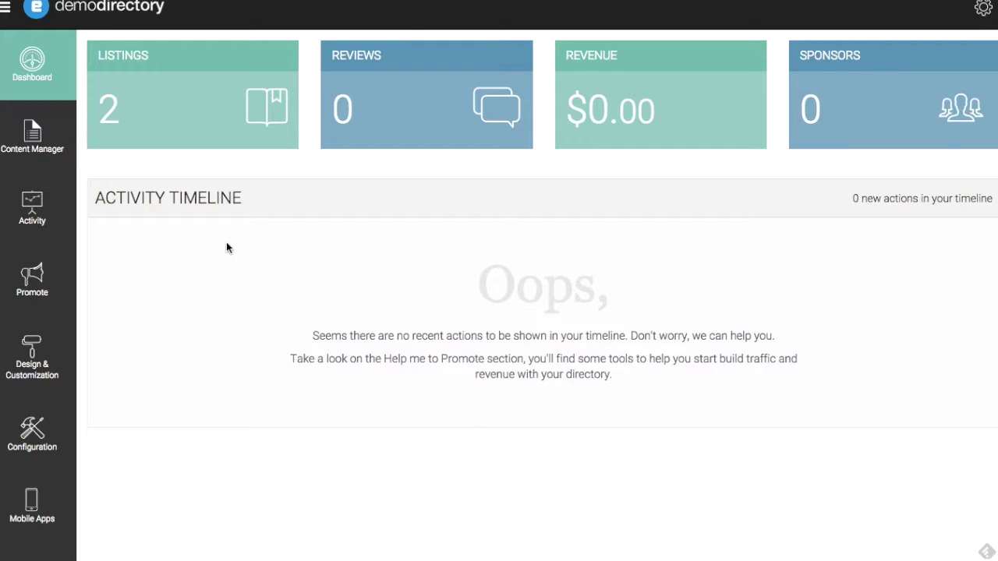
left_click(32, 136)
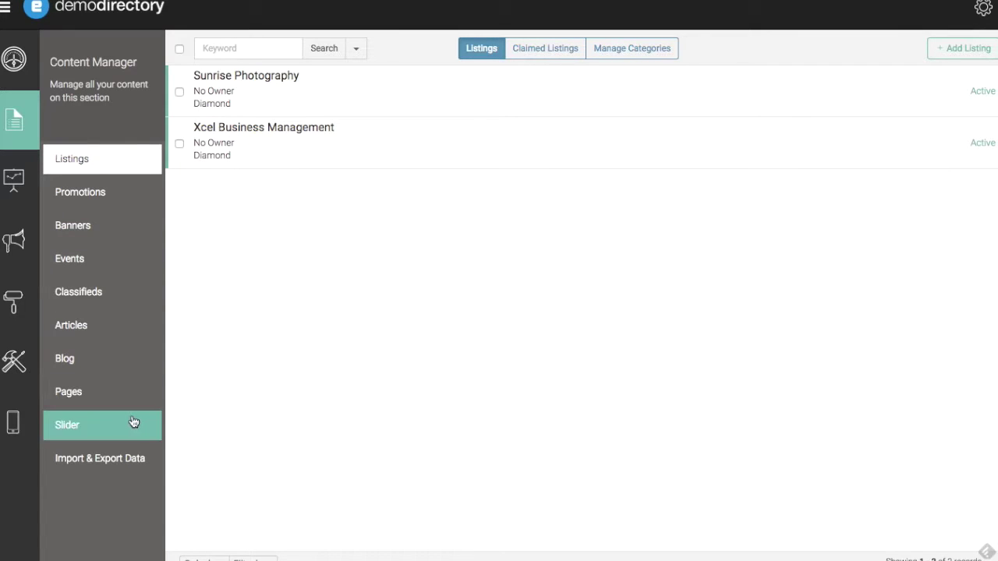
Open the Import & Export Data tools under Content Manager
left_click(129, 462)
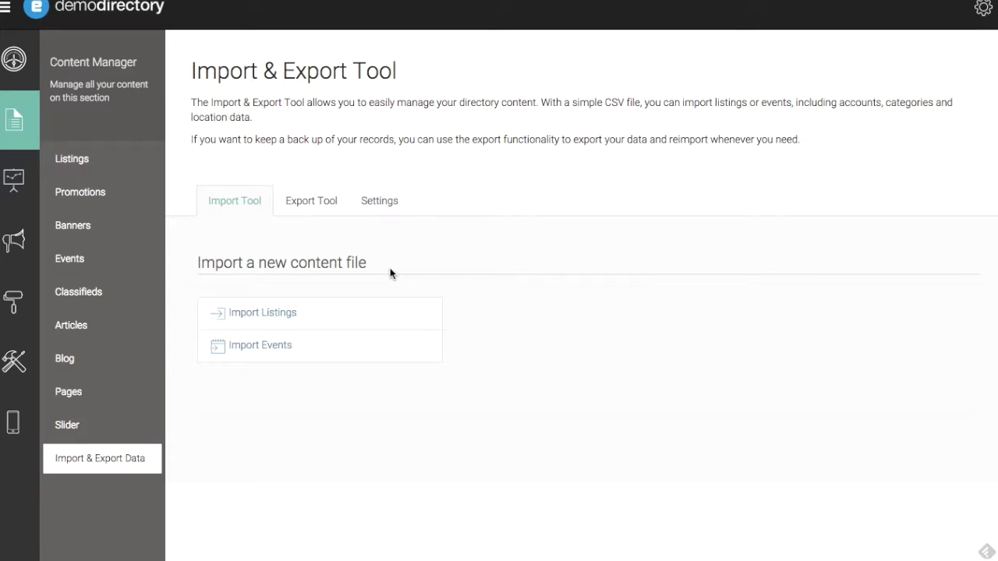
Start a new listings import from the Import Tool tab
left_click(348, 315)
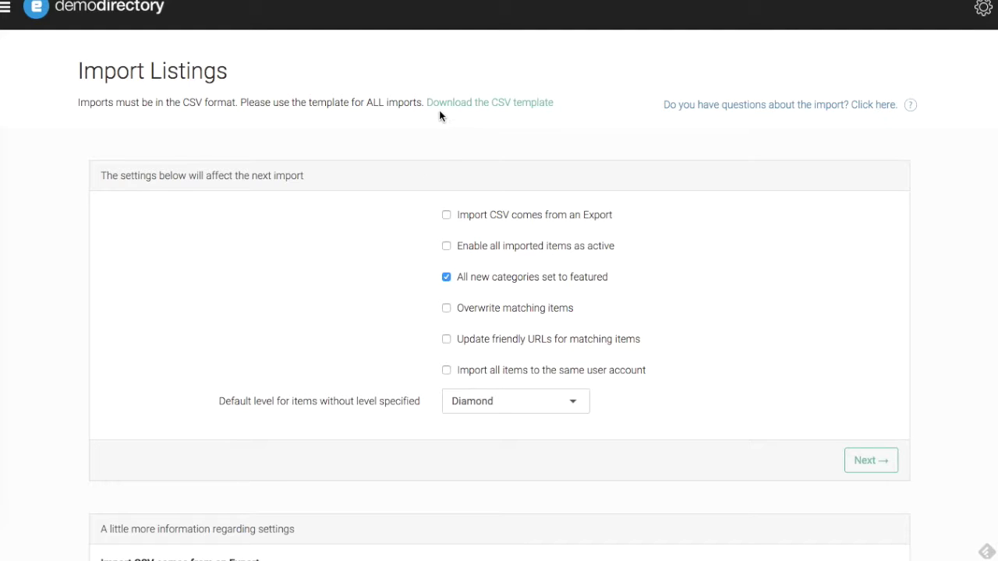
Download the CSV import template and auto-fit column A to the full account emails
left_click(529, 110)
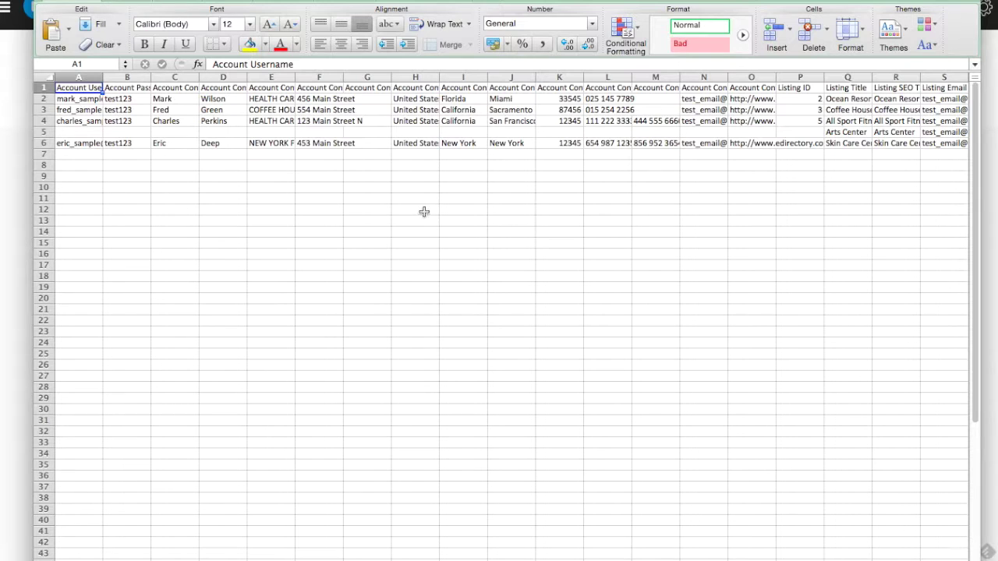
double_click(102, 75)
Auto-fit columns B, C and D to their headers and widen column E
double_click(226, 76)
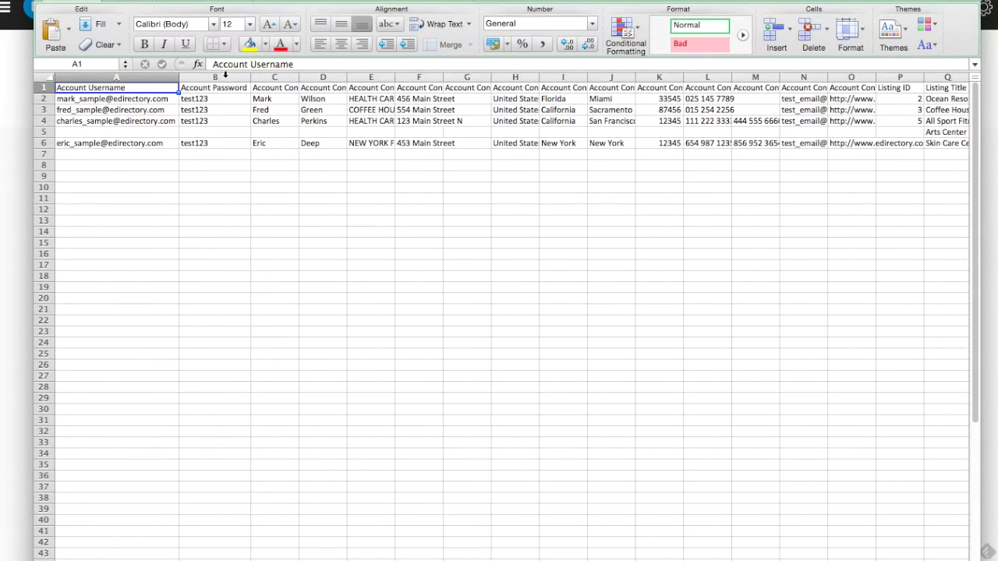
double_click(299, 76)
left_click(407, 75)
double_click(407, 75)
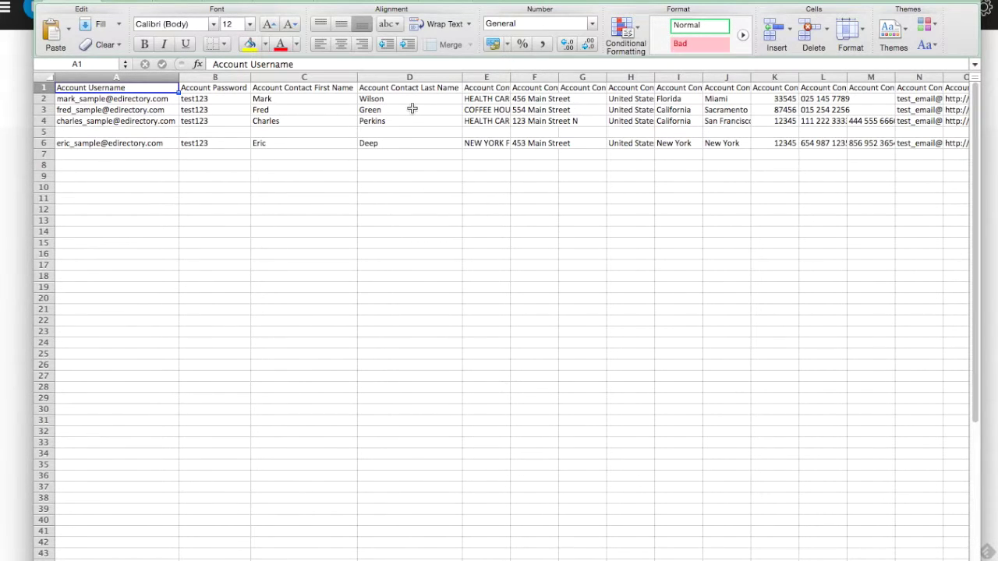
left_click(513, 79)
left_click_drag(512, 80, 563, 80)
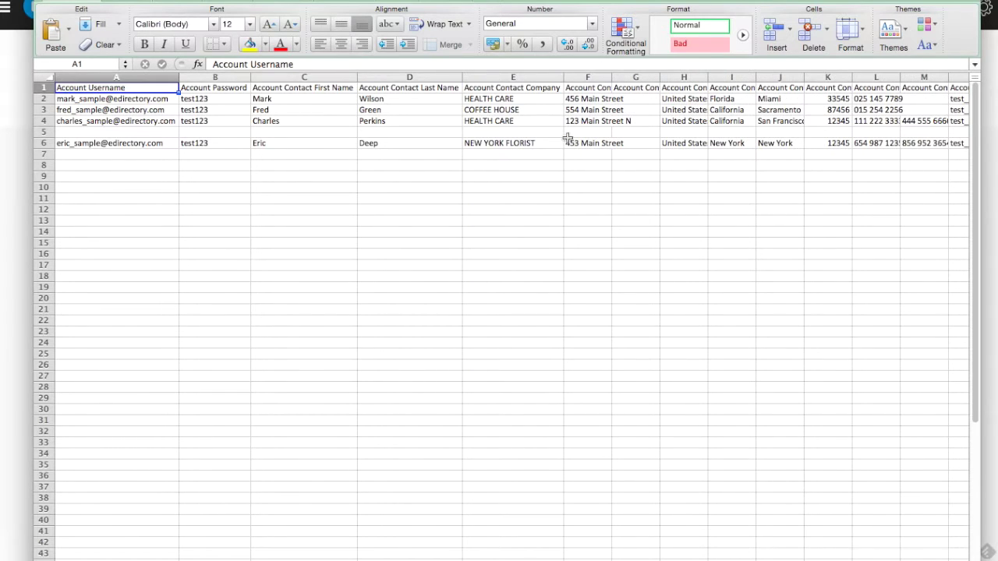
Widen column L for Account Contact Phone and auto-fit columns N and O to the email and URL
scroll(569, 139, "right", 3)
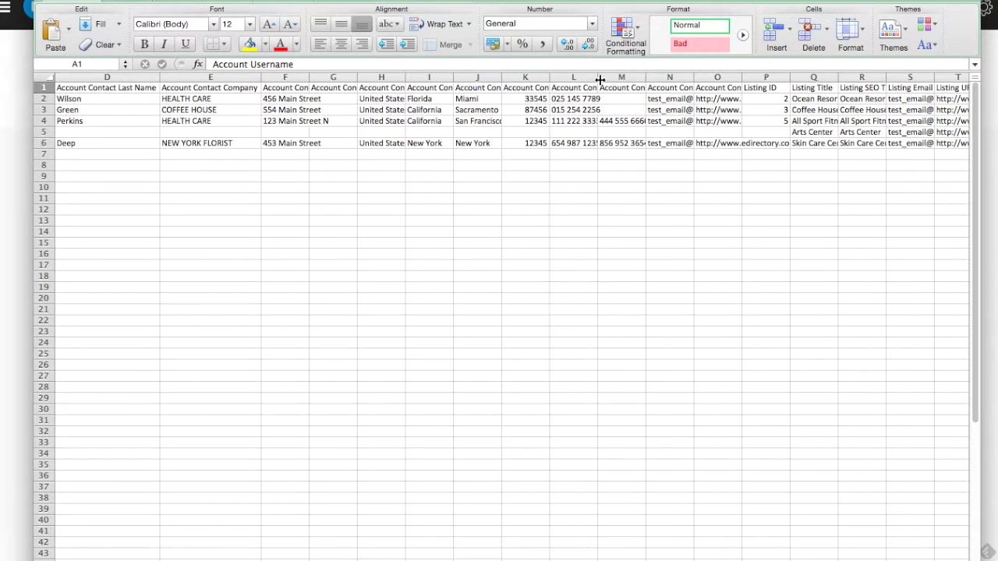
left_click_drag(599, 80, 639, 79)
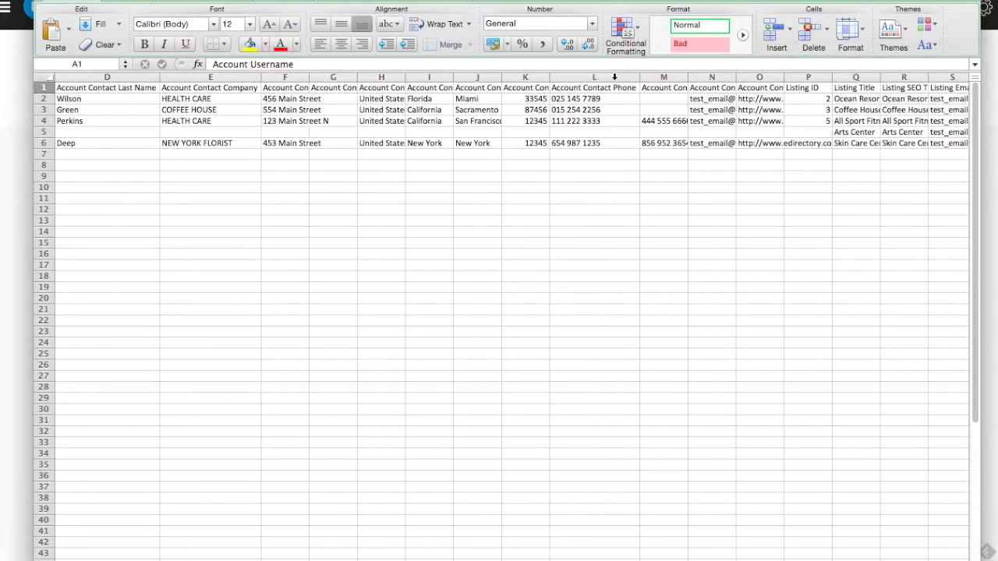
double_click(737, 81)
scroll(727, 127, "right", 3)
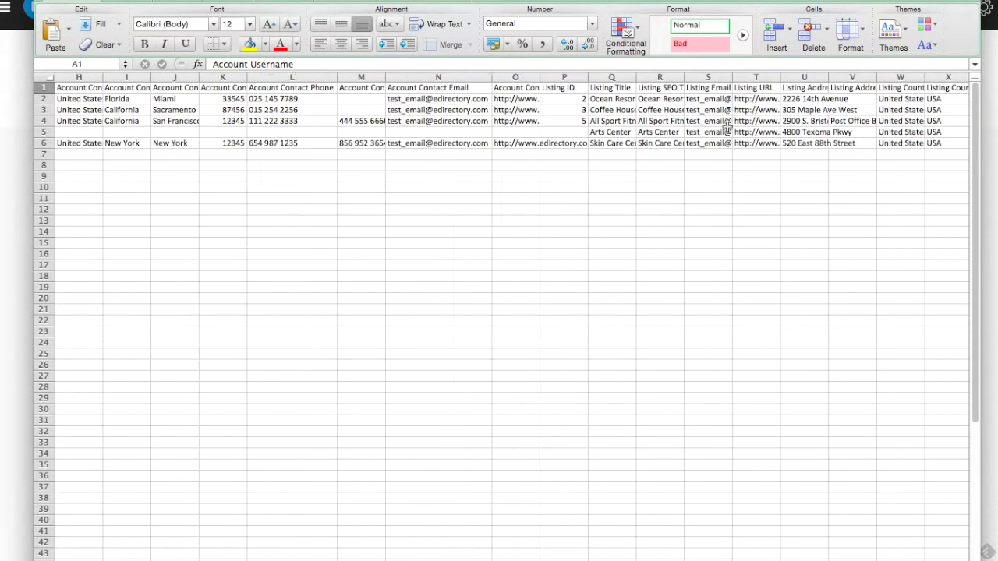
double_click(540, 76)
scroll(621, 154, "right", 1)
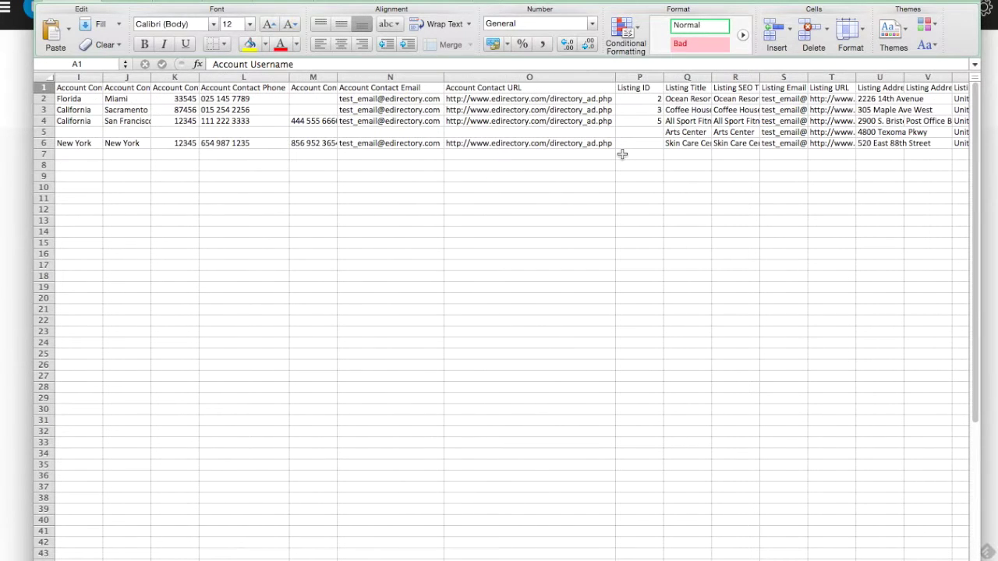
scroll(621, 154, "right", 2)
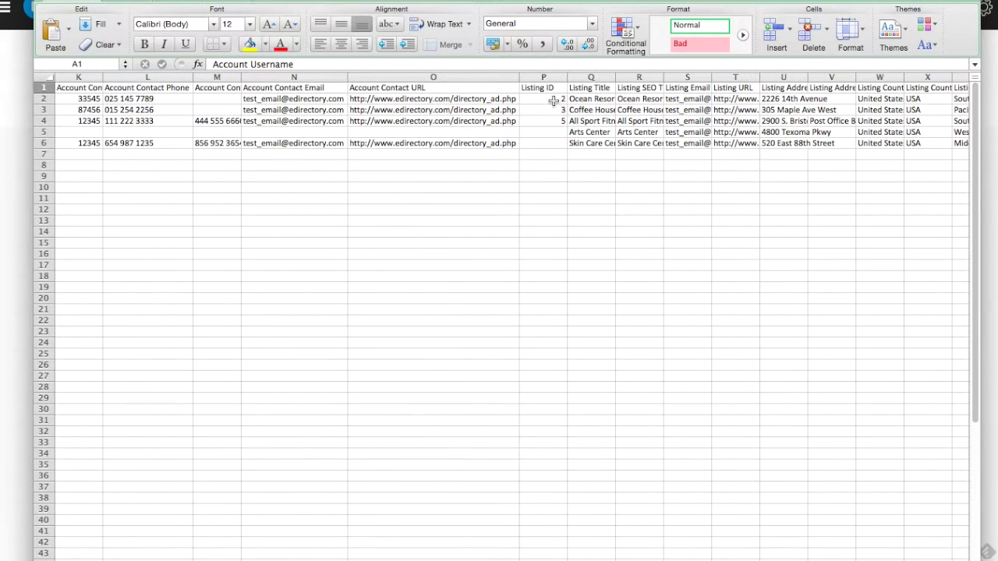
scroll(562, 127, "right", 1)
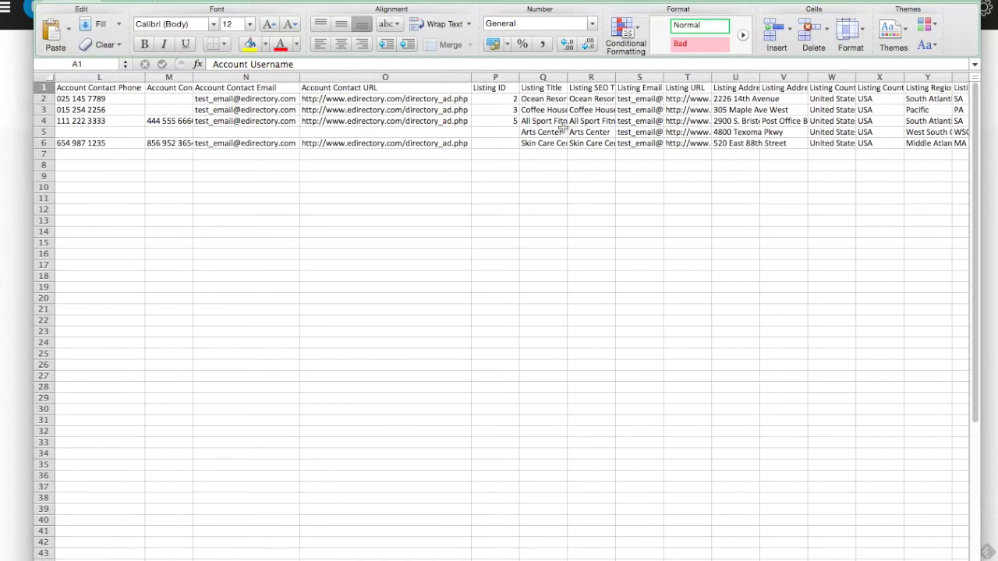
scroll(562, 127, "right", 18)
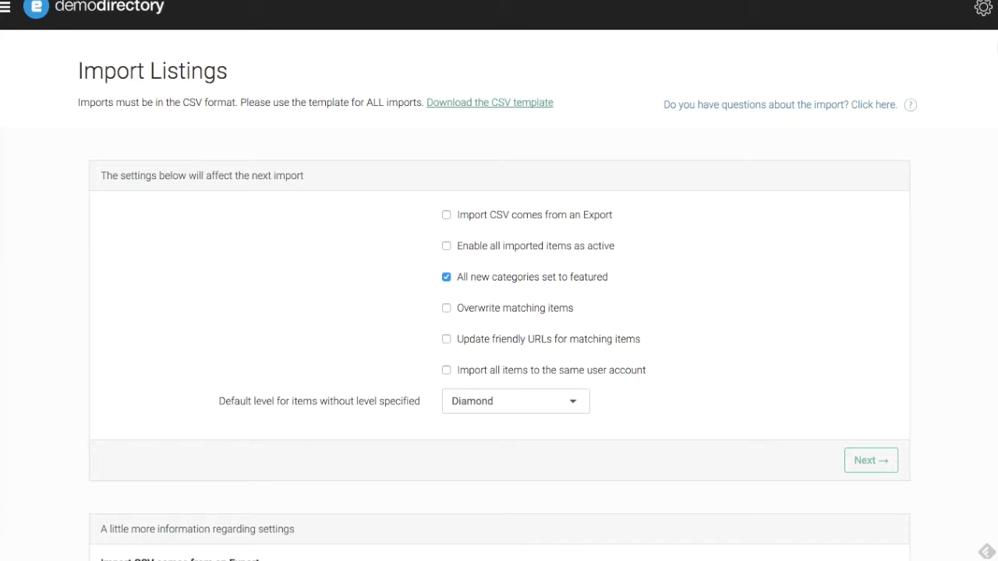
left_click(977, 5)
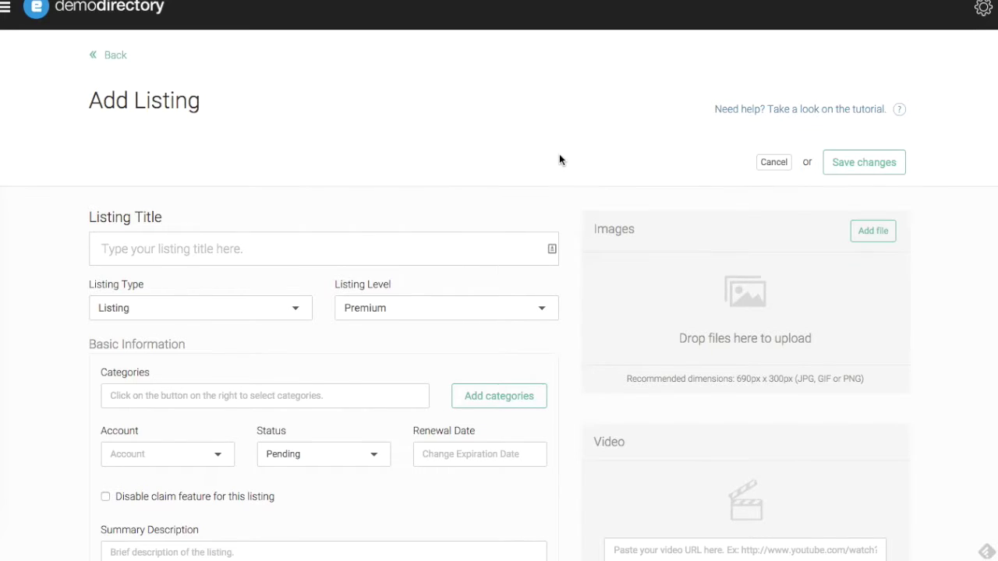
scroll(559, 160, "down", 3)
scroll(559, 160, "down", 2)
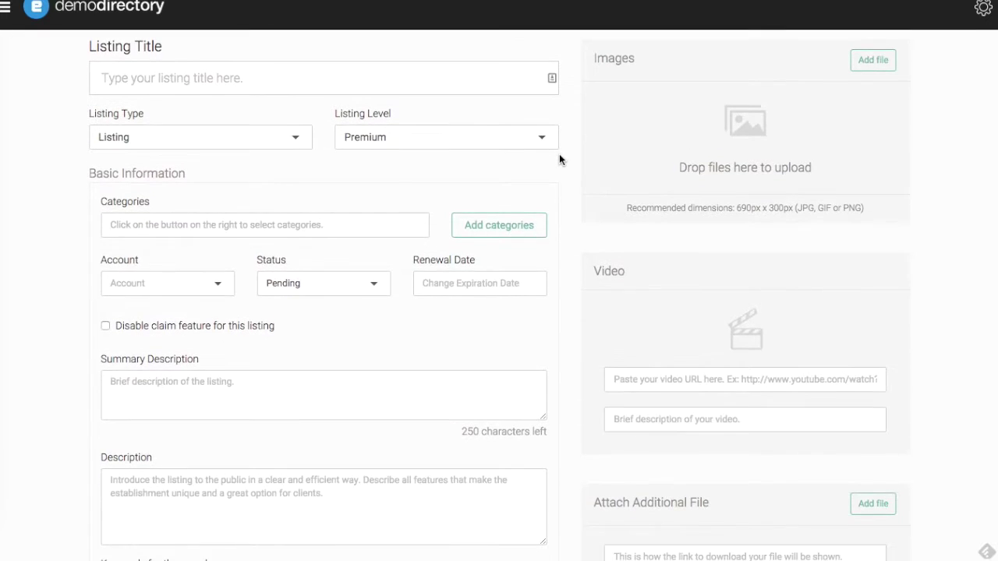
scroll(559, 160, "down", 1)
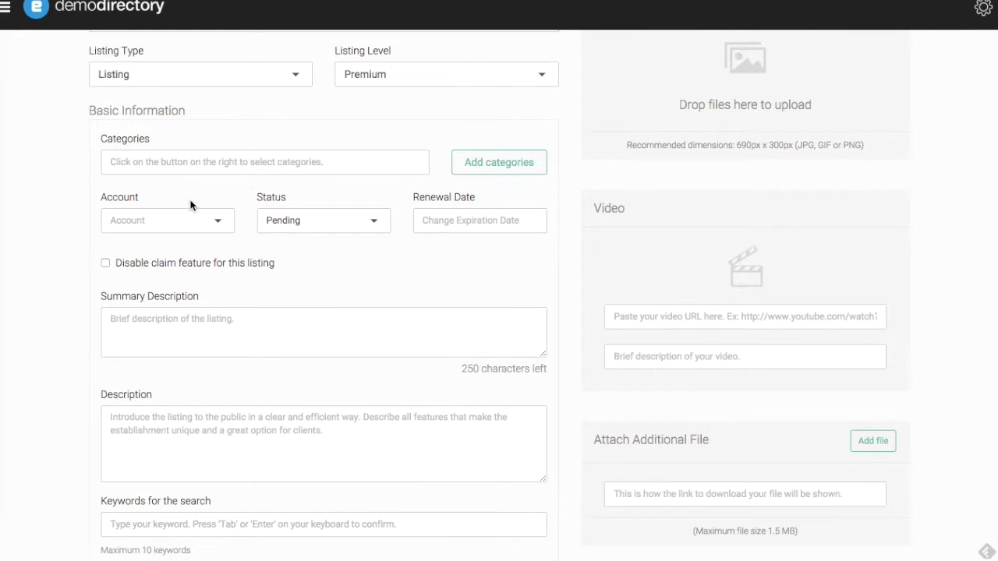
scroll(183, 245, "down", 2)
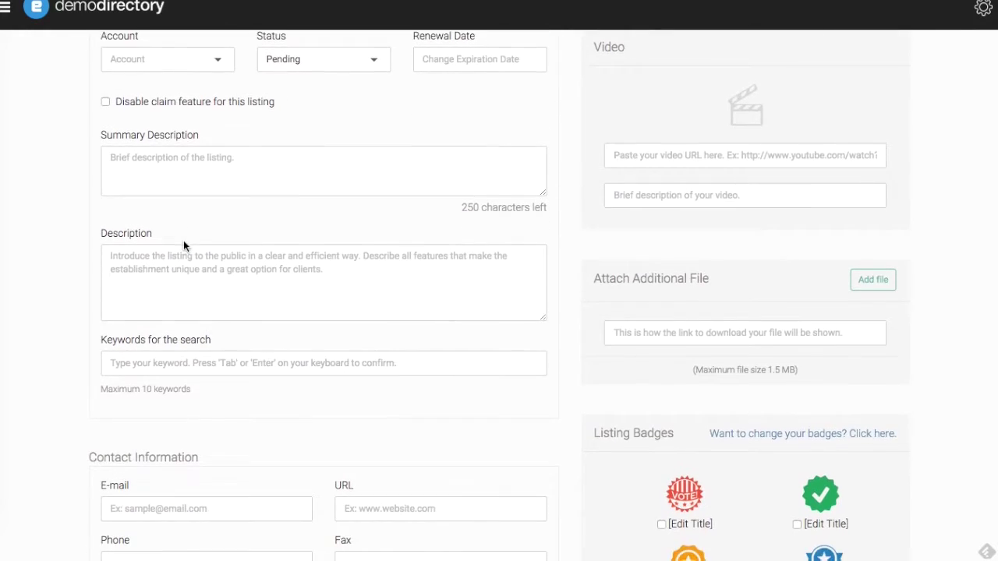
scroll(183, 244, "down", 3)
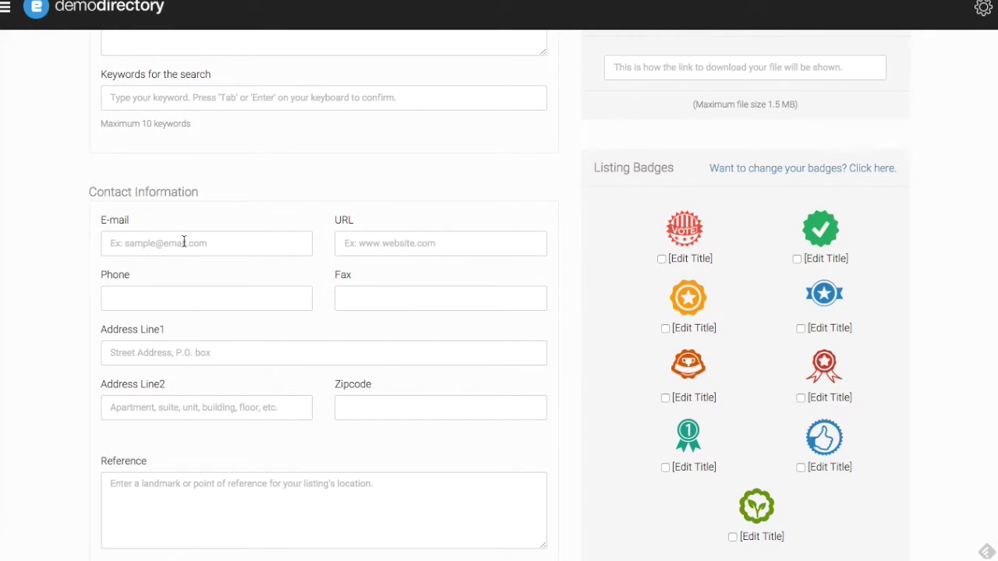
scroll(184, 242, "down", 2)
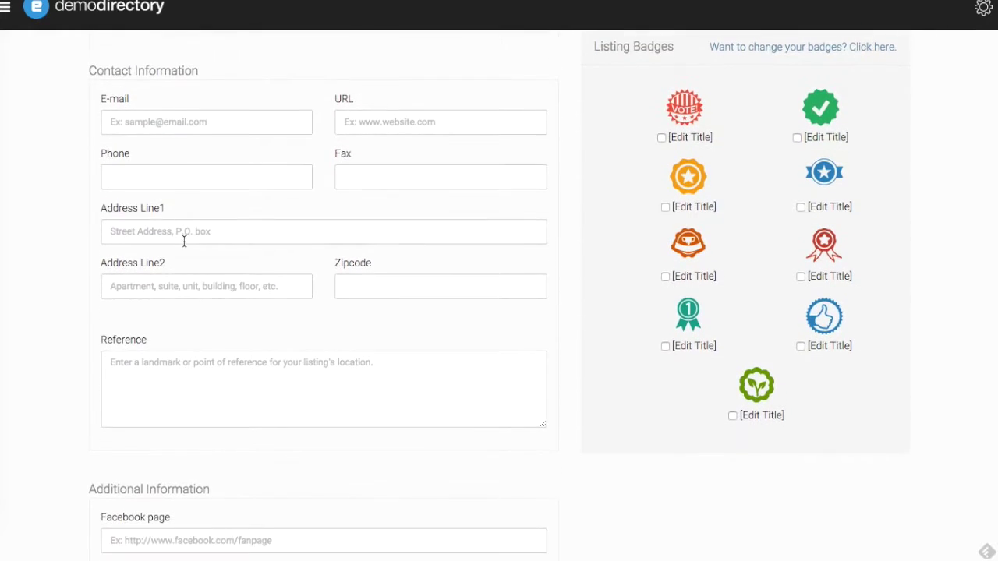
scroll(184, 242, "down", 4)
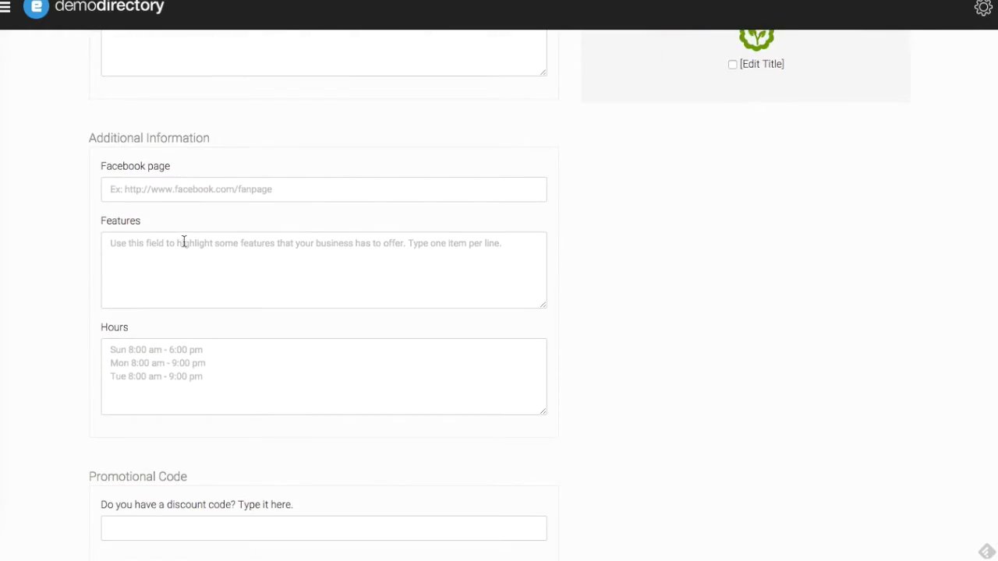
scroll(184, 242, "down", 2)
scroll(640, 232, "up", 12)
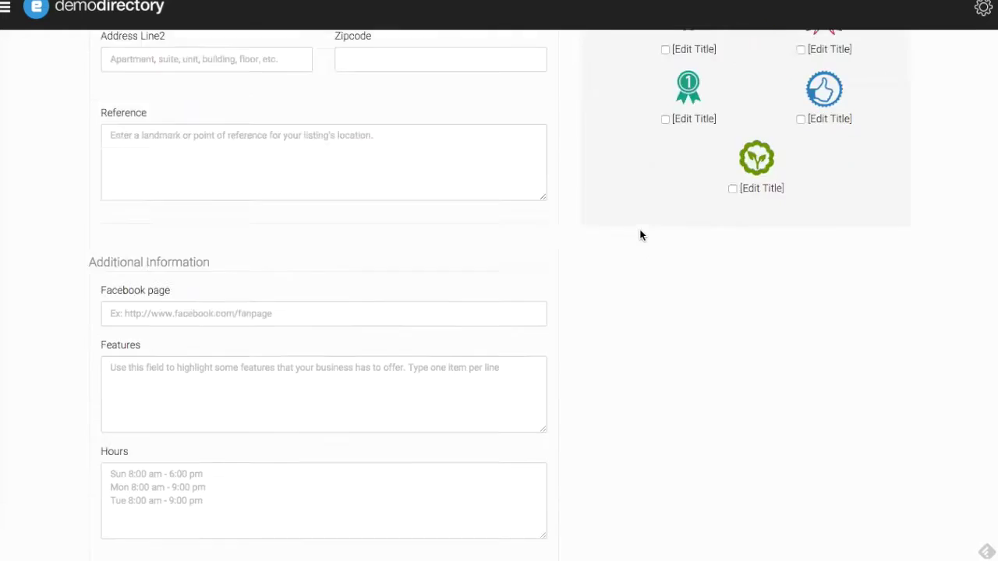
scroll(639, 230, "up", 2)
key("super+Tab")
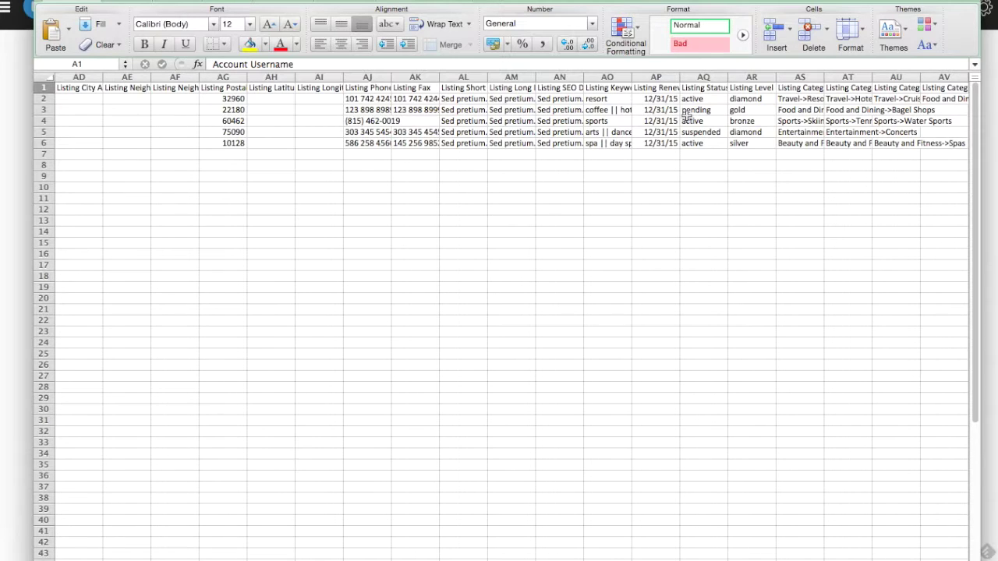
scroll(686, 115, "left", 15)
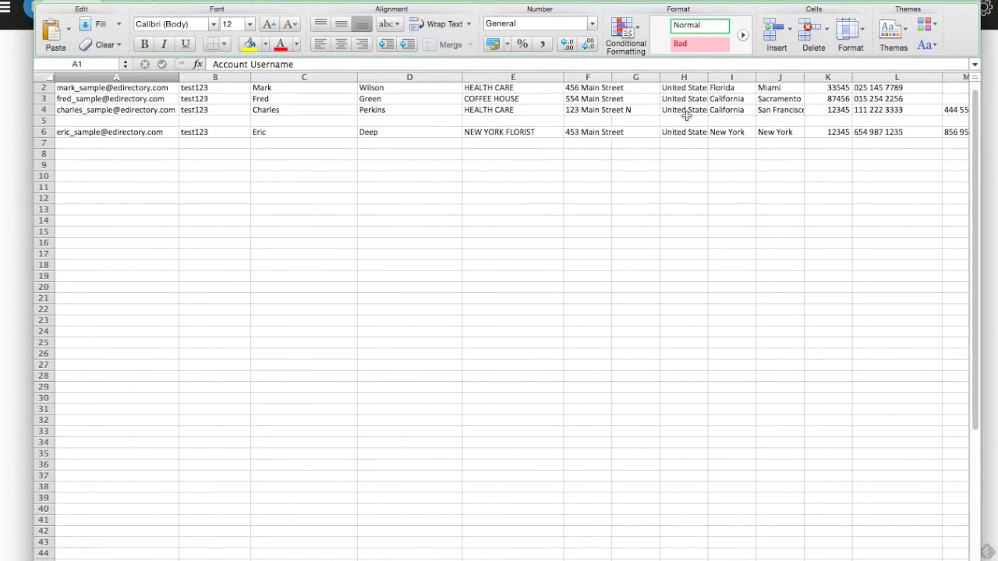
scroll(686, 115, "up", 1)
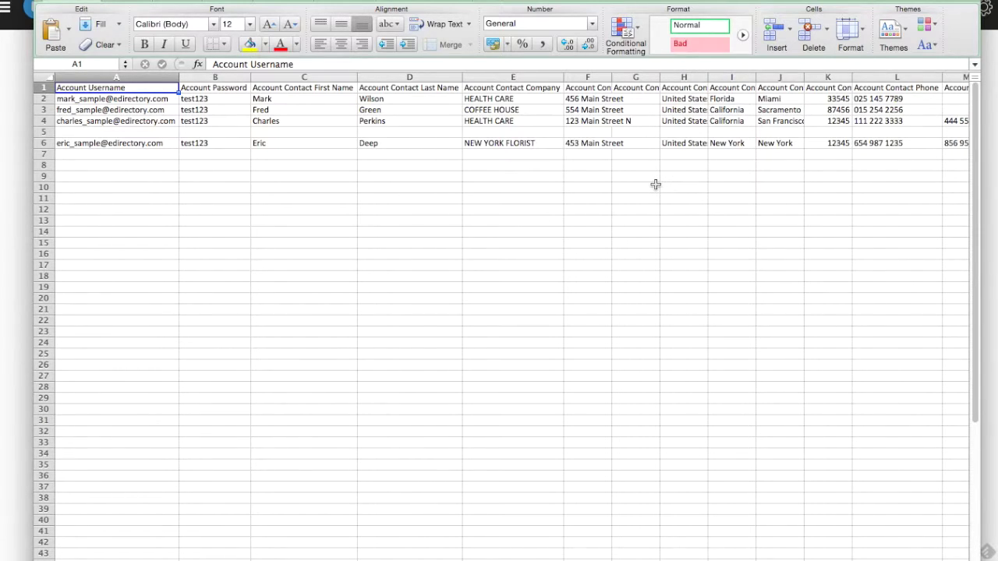
left_click(518, 133)
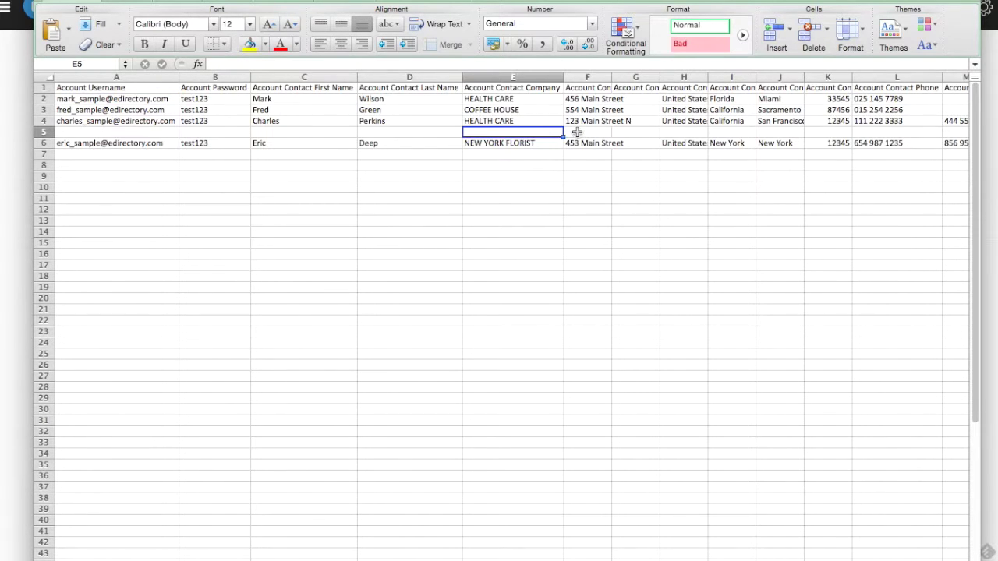
scroll(578, 133, "right", 10)
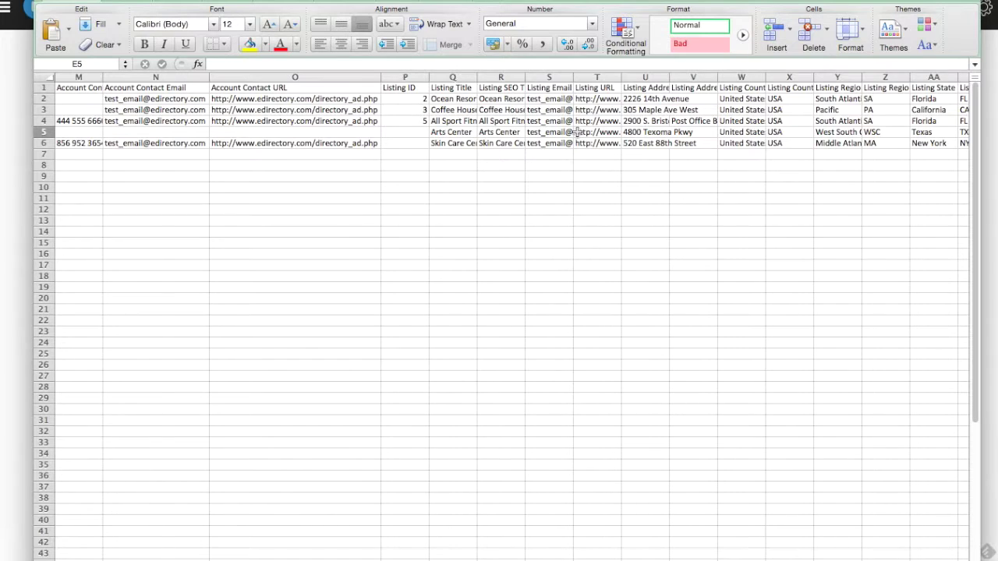
scroll(577, 133, "right", 7)
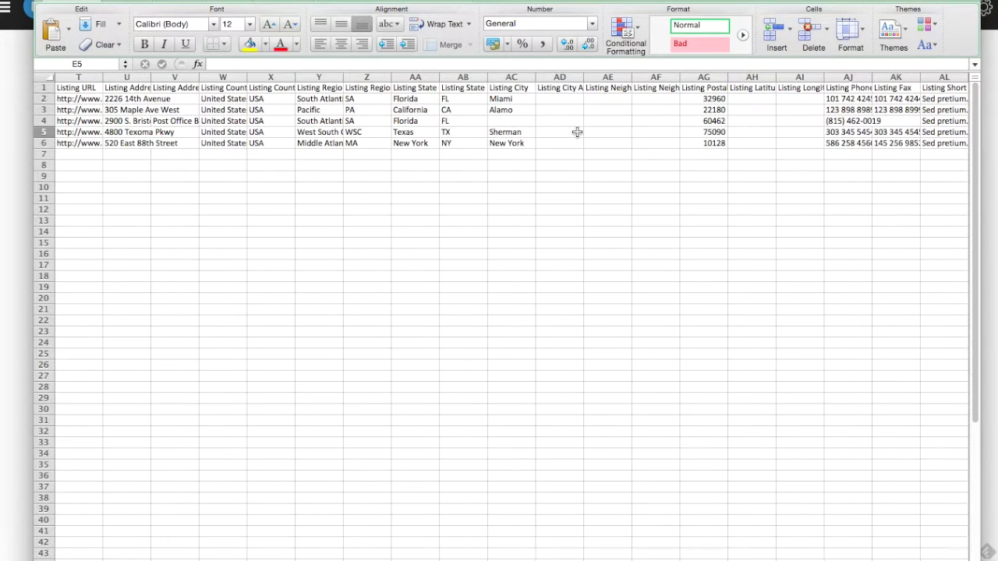
scroll(577, 132, "right", 14)
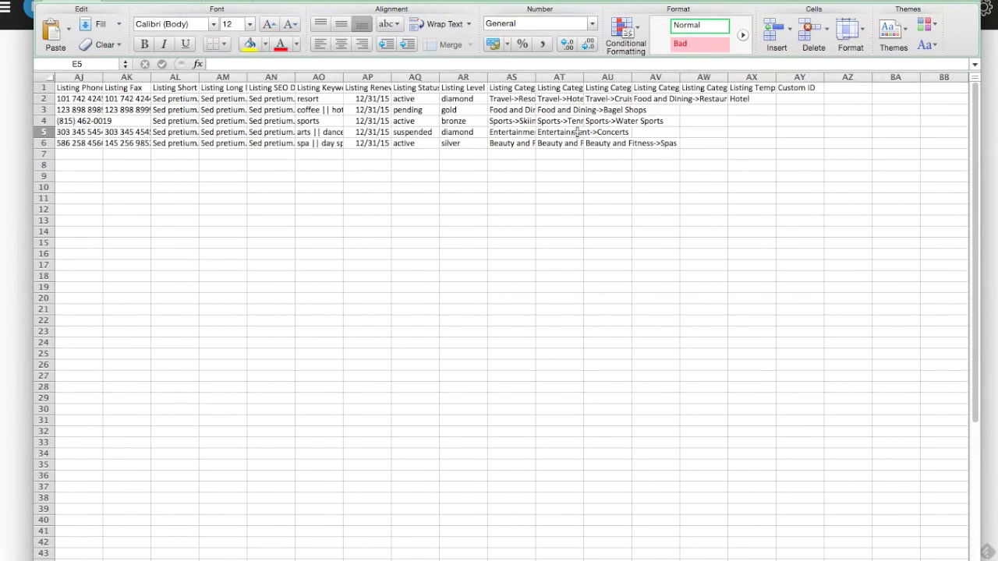
scroll(577, 133, "left", 20)
scroll(577, 133, "down", 1)
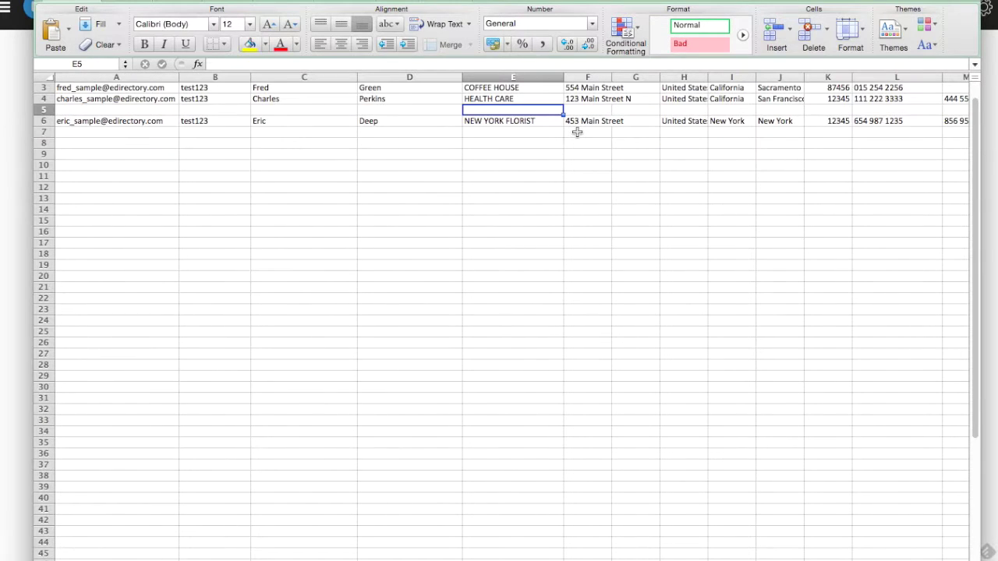
scroll(577, 132, "up", 1)
Scroll through the Import Listings settings and help text to review them
left_click(9, 71)
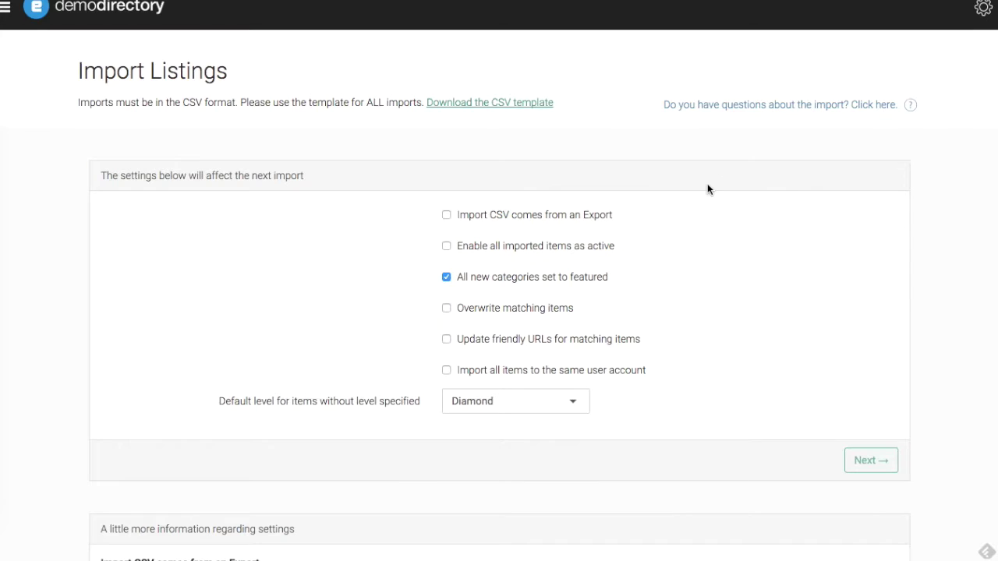
scroll(705, 173, "down", 2)
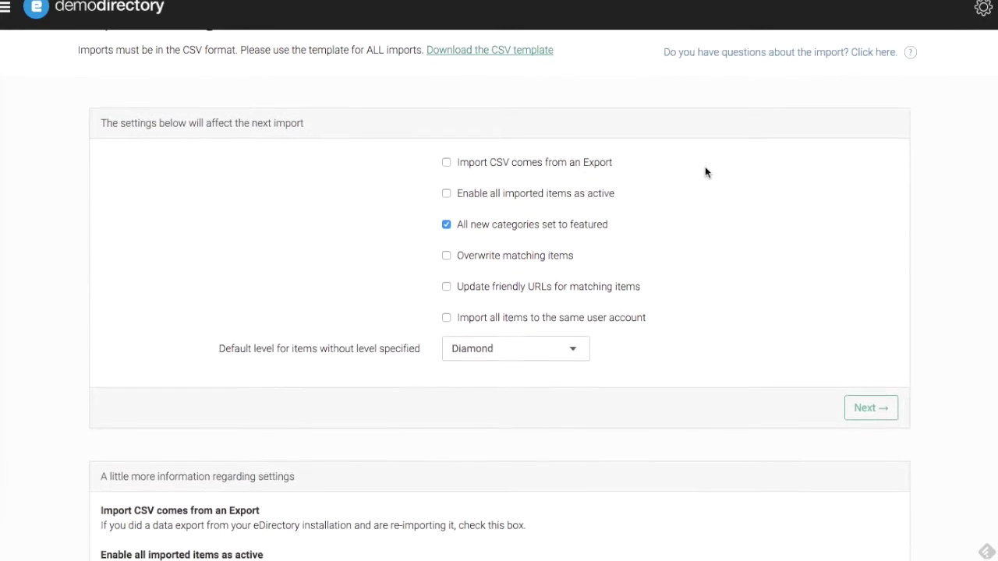
scroll(706, 172, "down", 1)
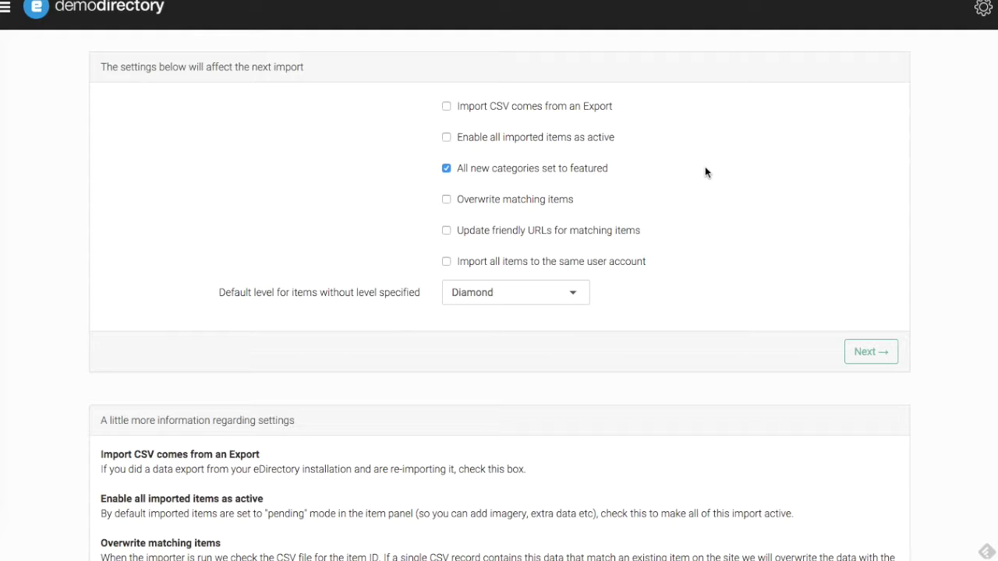
scroll(706, 171, "down", 4)
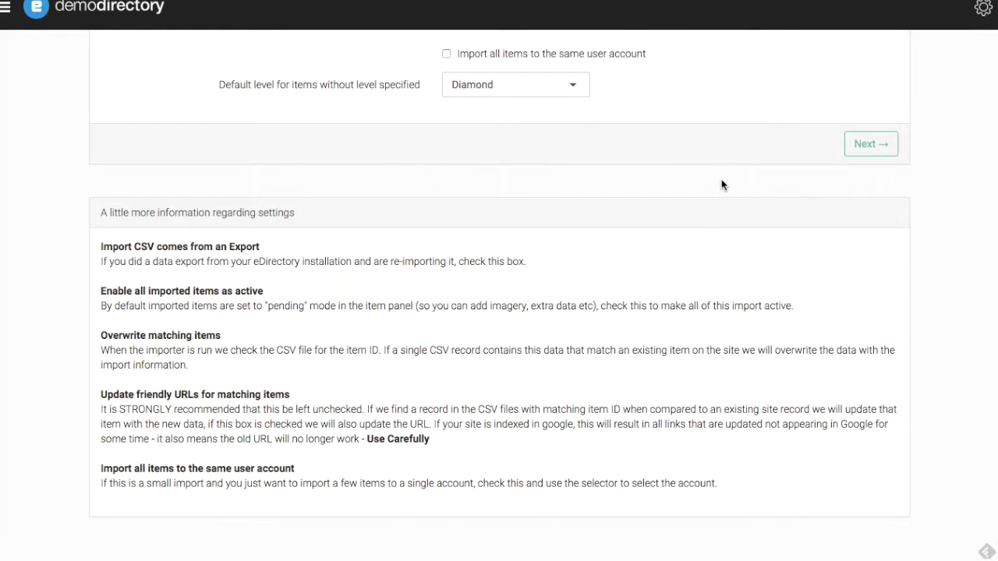
scroll(722, 185, "up", 2)
scroll(722, 184, "up", 3)
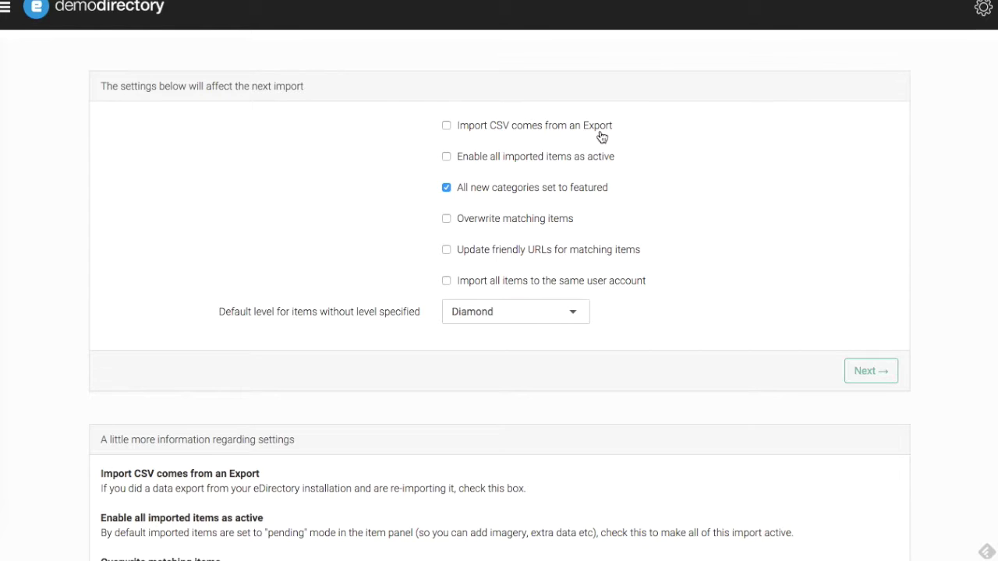
scroll(602, 137, "down", 1)
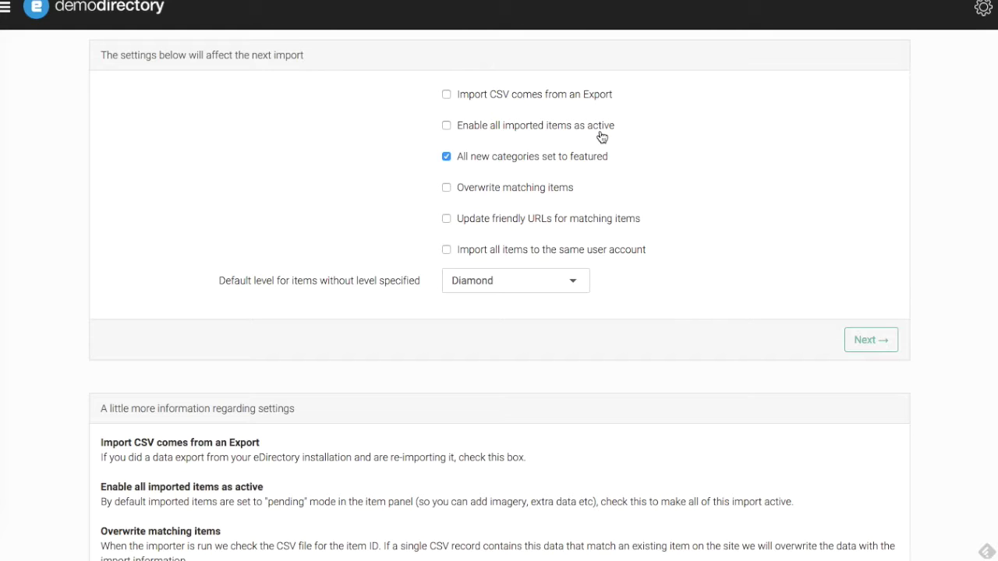
scroll(601, 138, "down", 1)
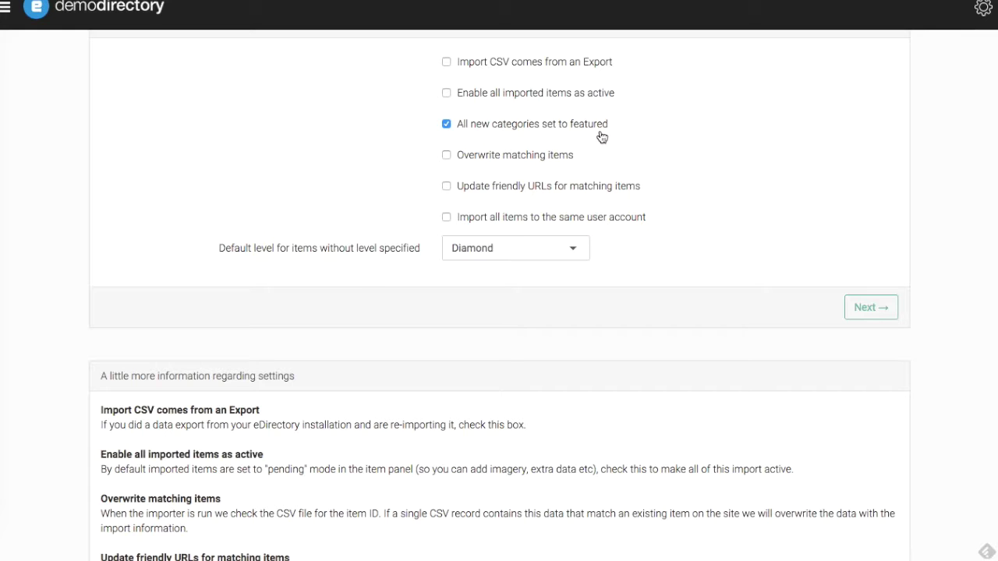
Auto-fit the Listing Category columns AS through AW to their contents
key("super+Tab")
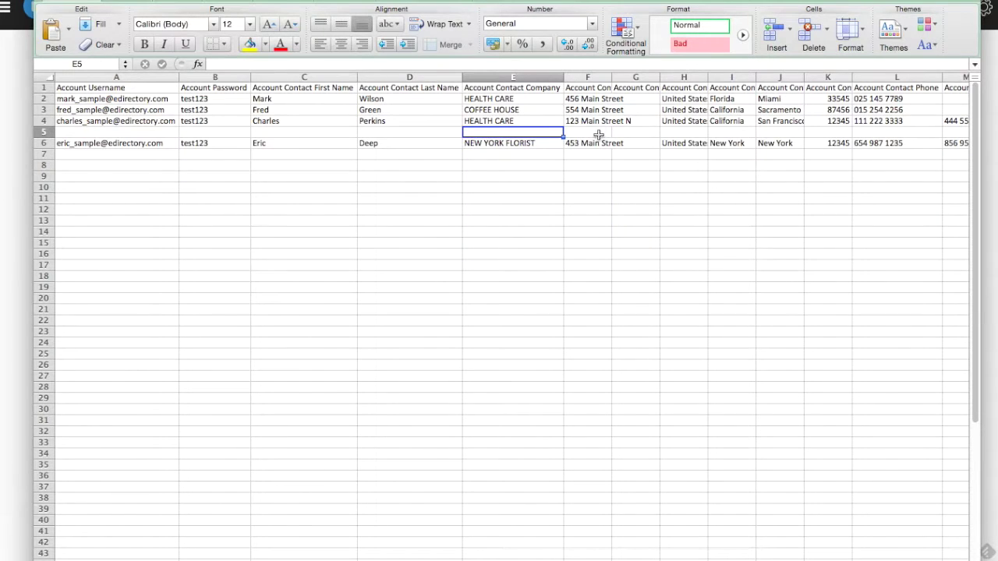
scroll(598, 135, "right", 15)
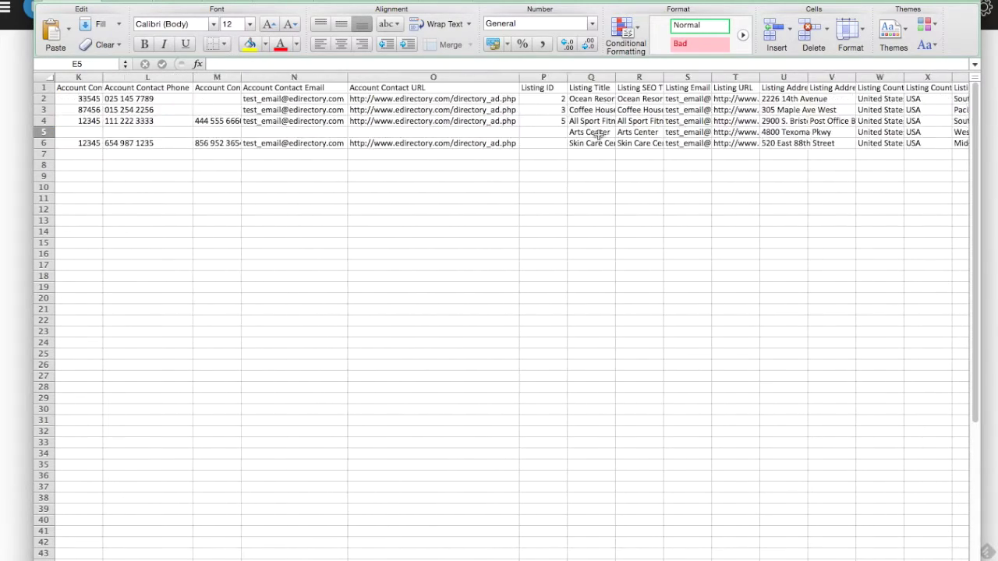
scroll(598, 135, "right", 6)
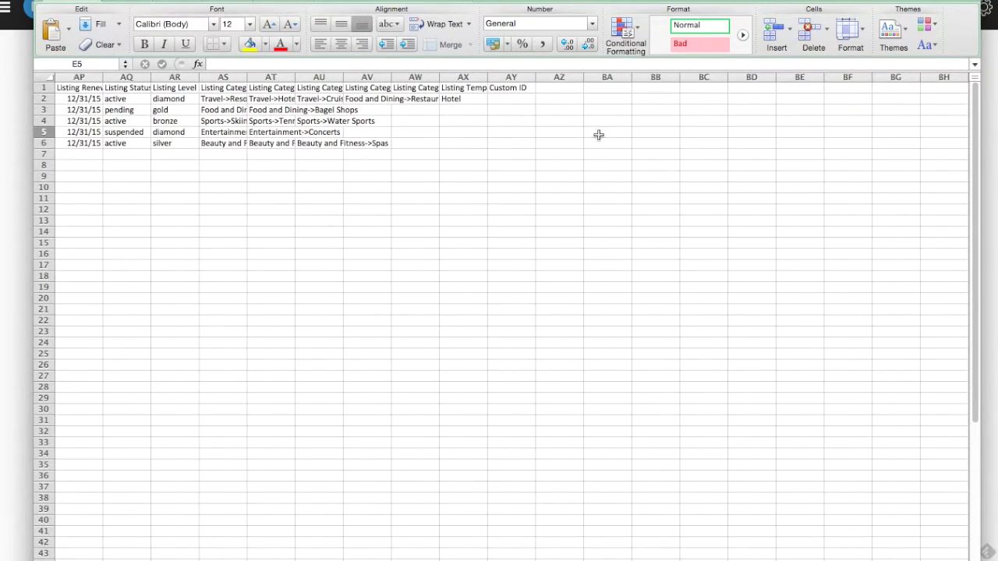
scroll(598, 135, "left", 3)
double_click(440, 76)
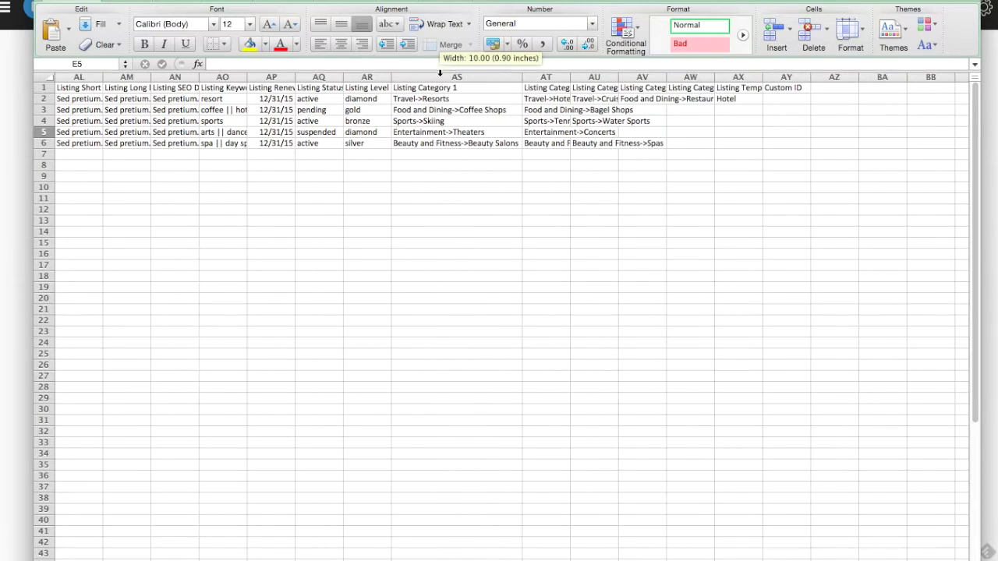
double_click(569, 76)
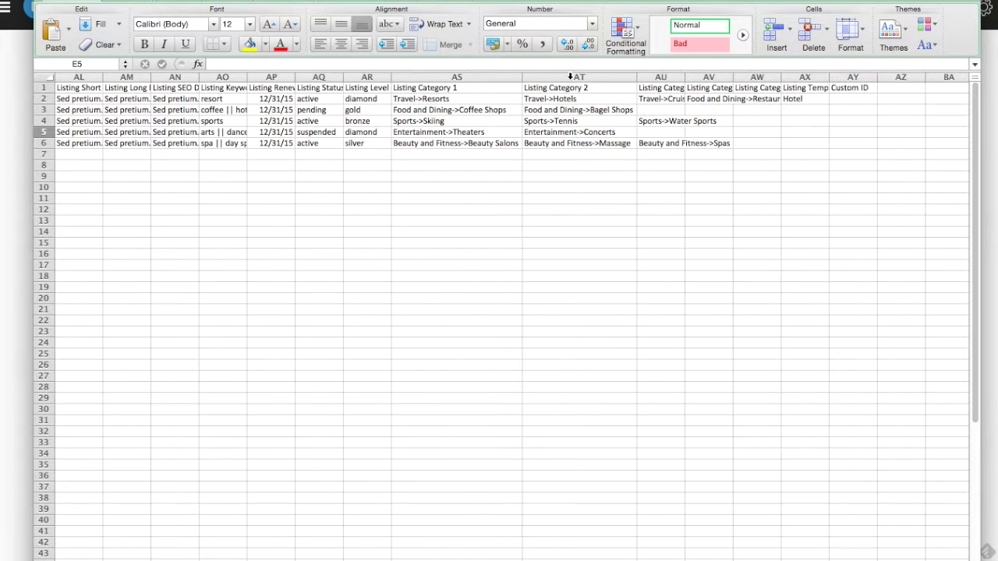
double_click(685, 76)
double_click(782, 76)
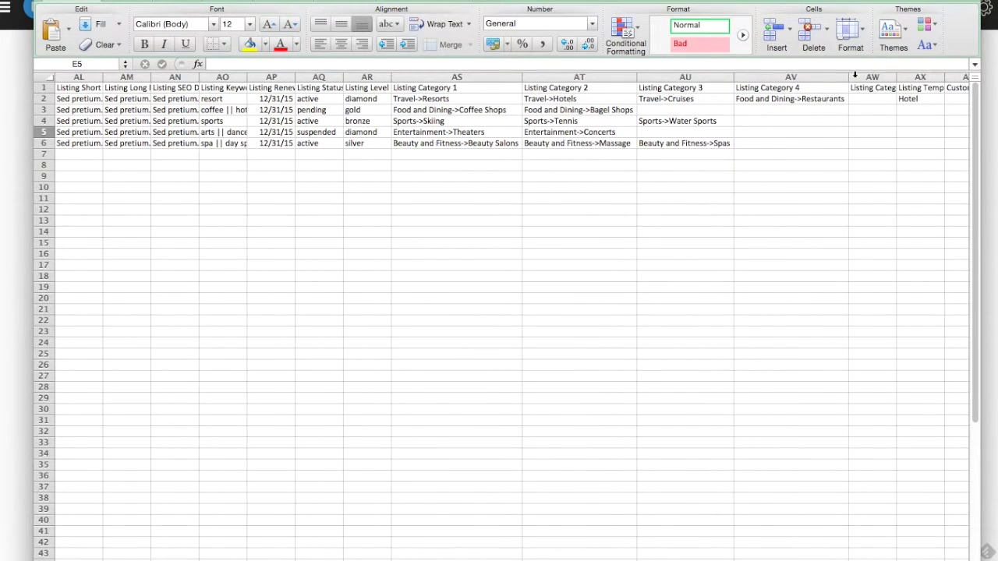
double_click(897, 77)
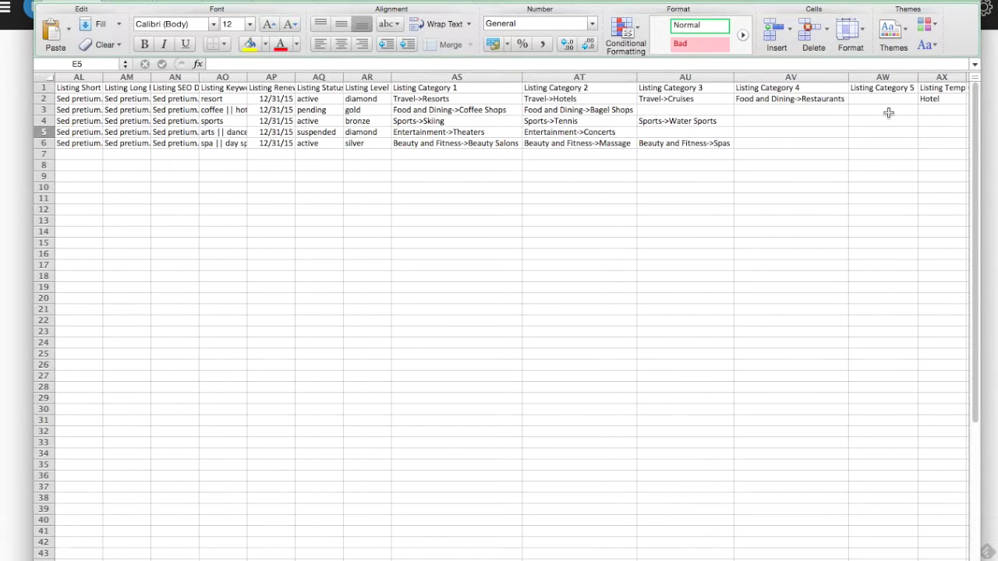
left_click(995, 103)
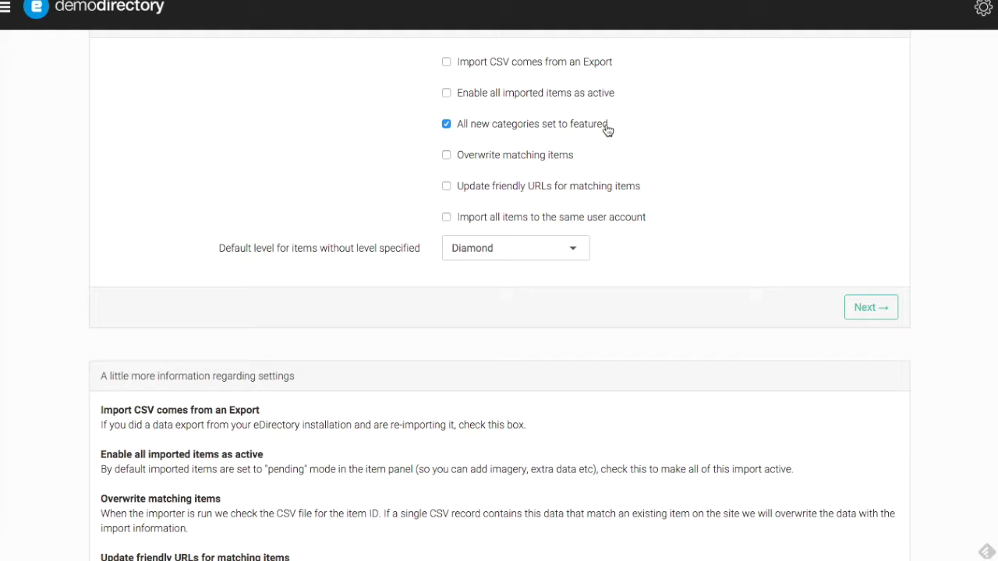
scroll(607, 131, "down", 1)
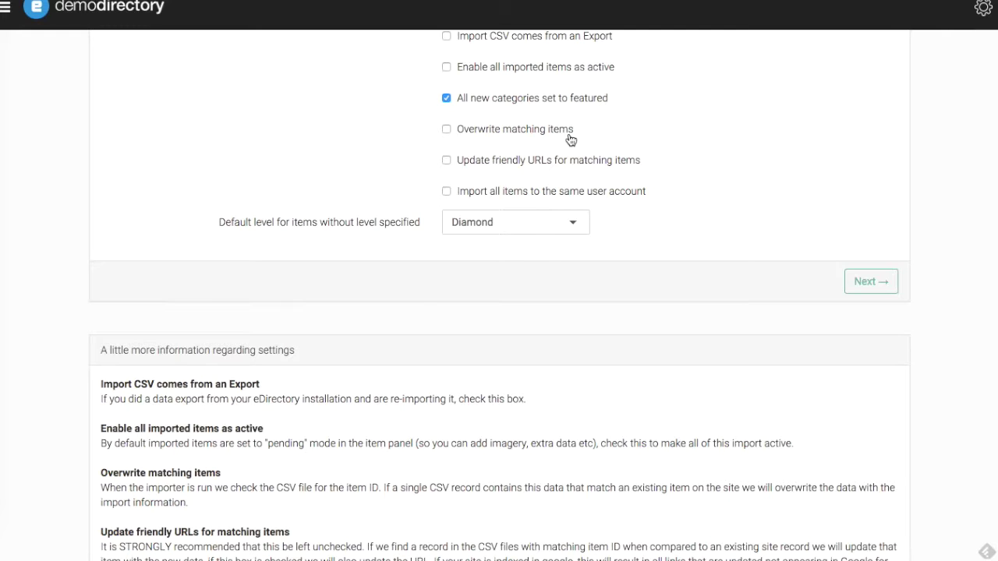
scroll(570, 139, "down", 1)
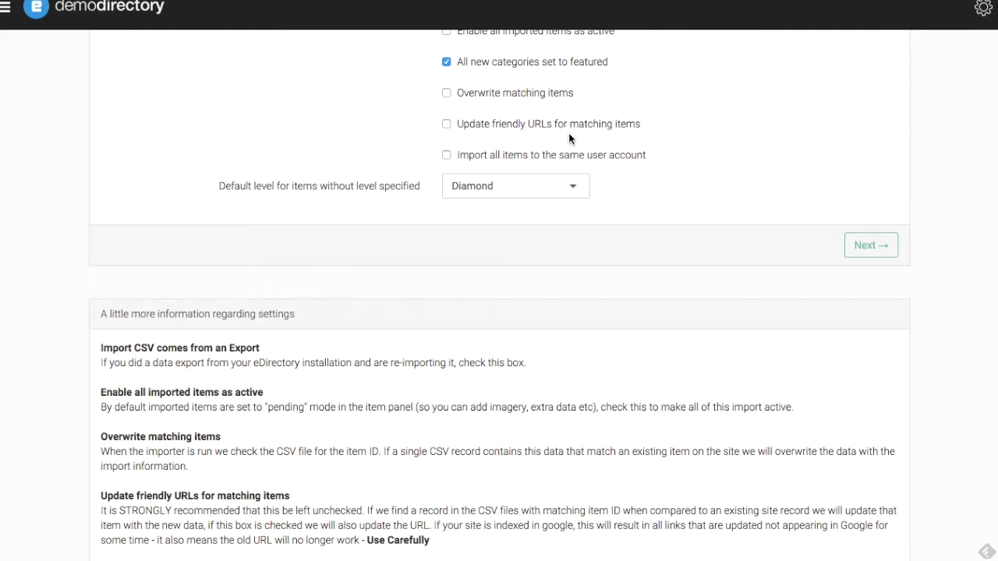
scroll(569, 139, "down", 1)
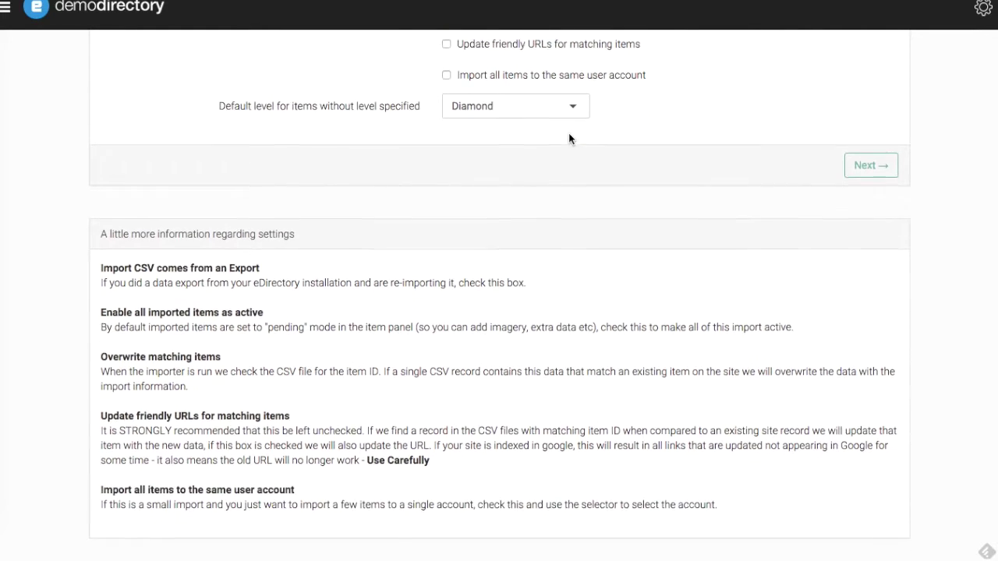
scroll(569, 139, "down", 1)
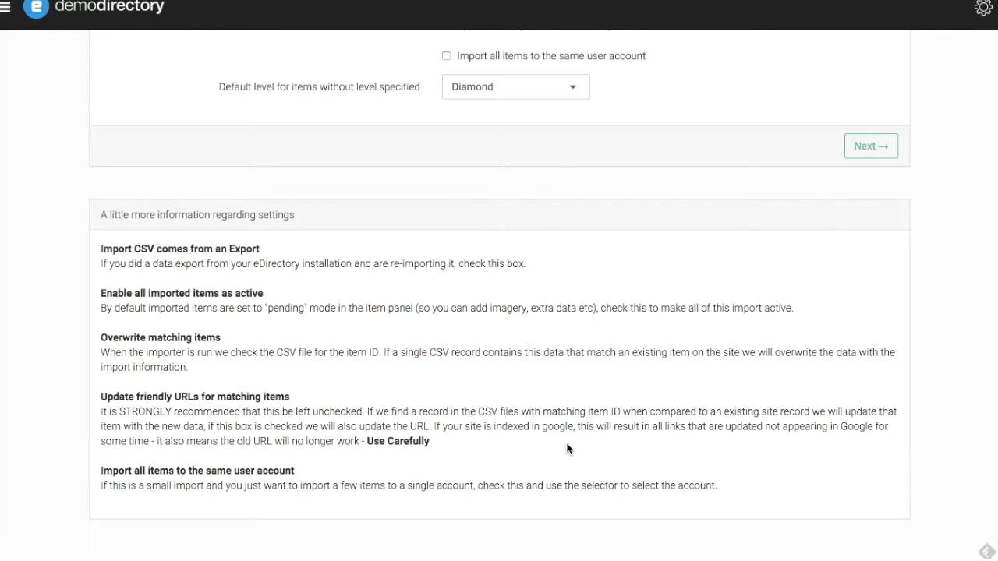
scroll(567, 449, "up", 3)
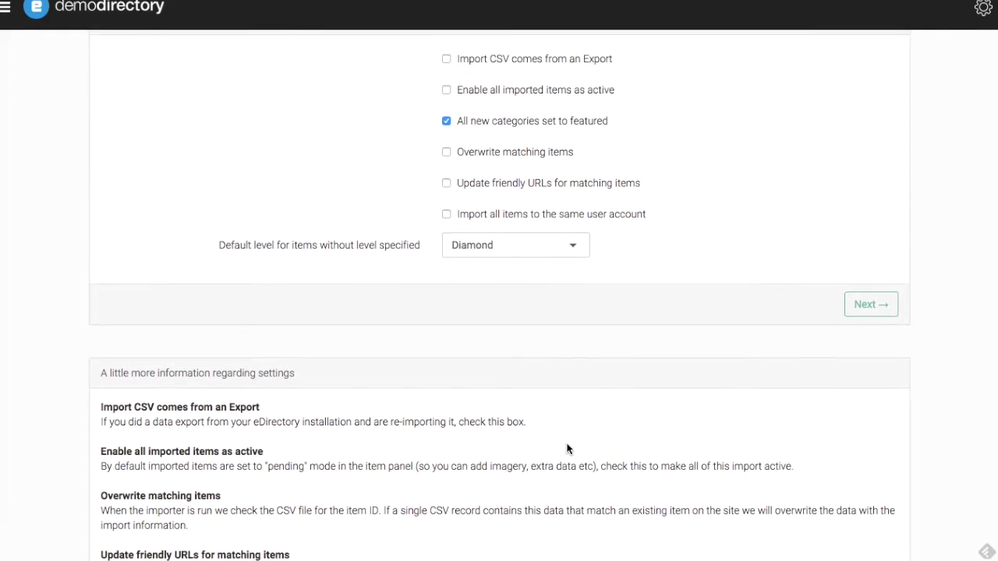
Try Bronze as the default level, then set it back to Diamond
scroll(567, 448, "up", 1)
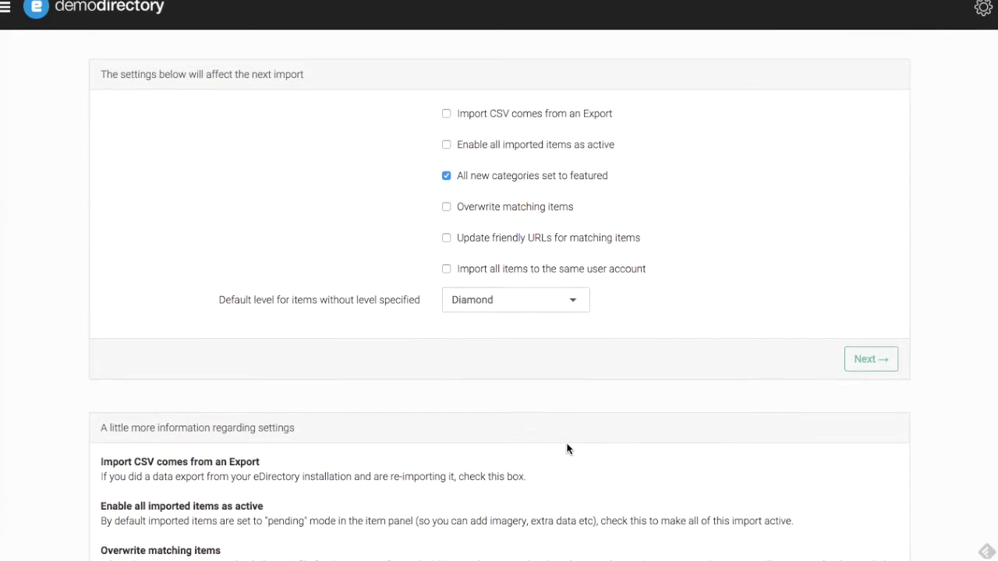
left_click(577, 304)
left_click(555, 332)
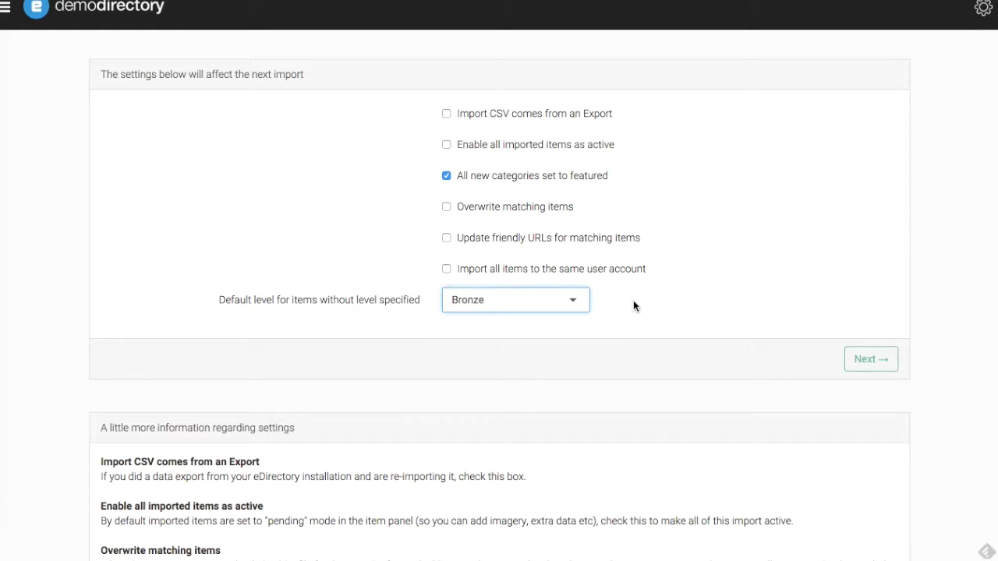
left_click(577, 298)
left_click(551, 386)
key("super+Tab")
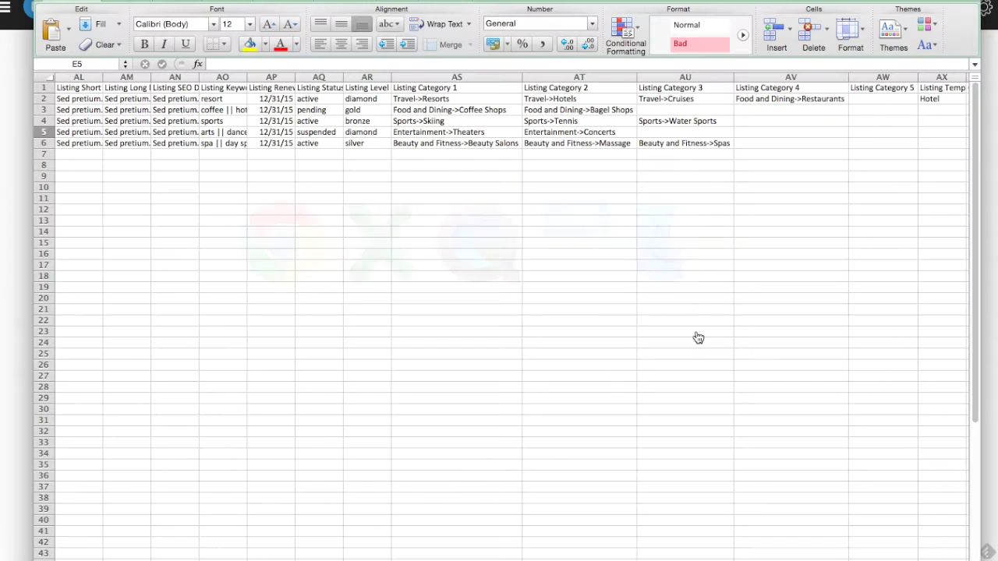
Widen the Listing Level column AR so its header fits
scroll(702, 250, "left", 1)
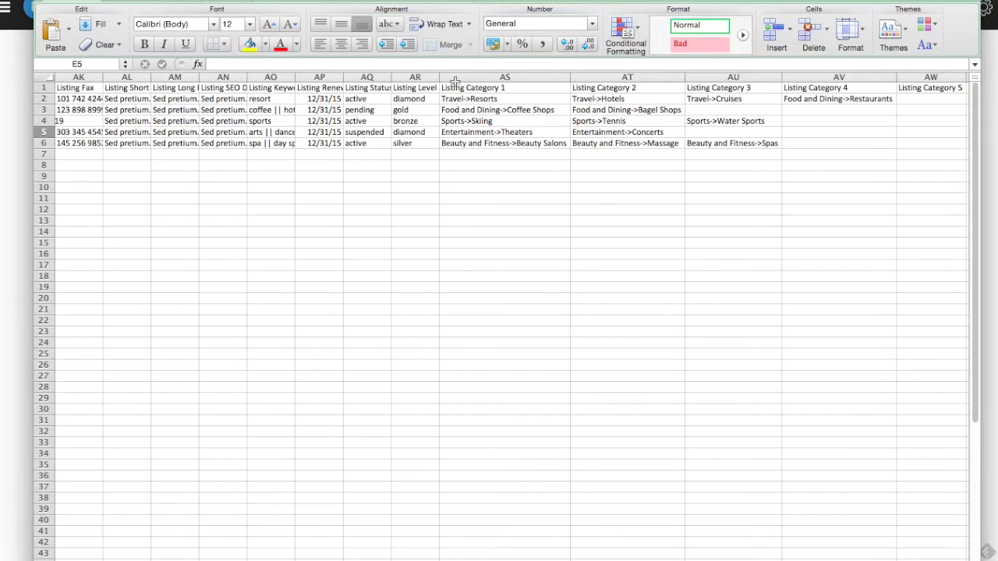
left_click_drag(439, 77, 462, 77)
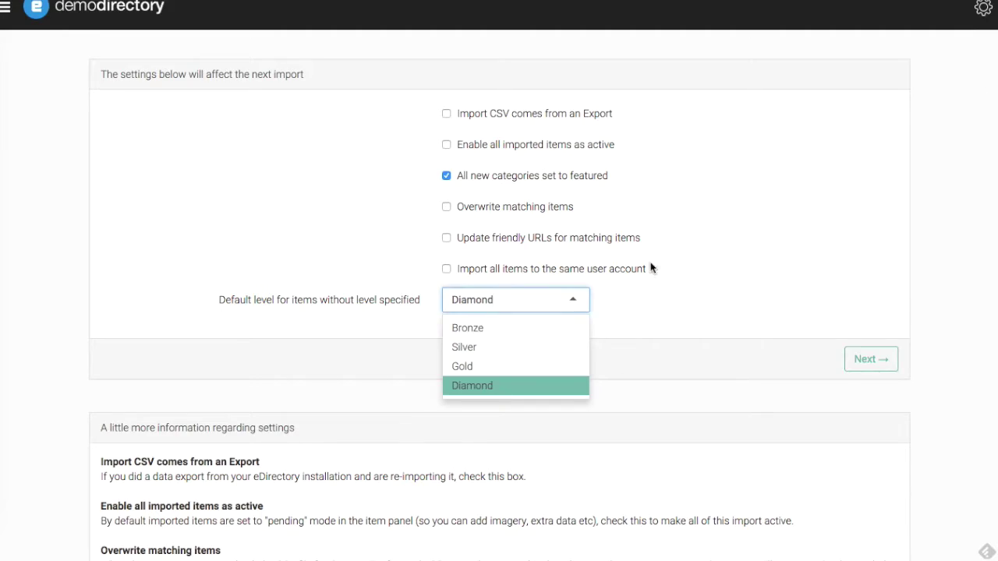
left_click(627, 310)
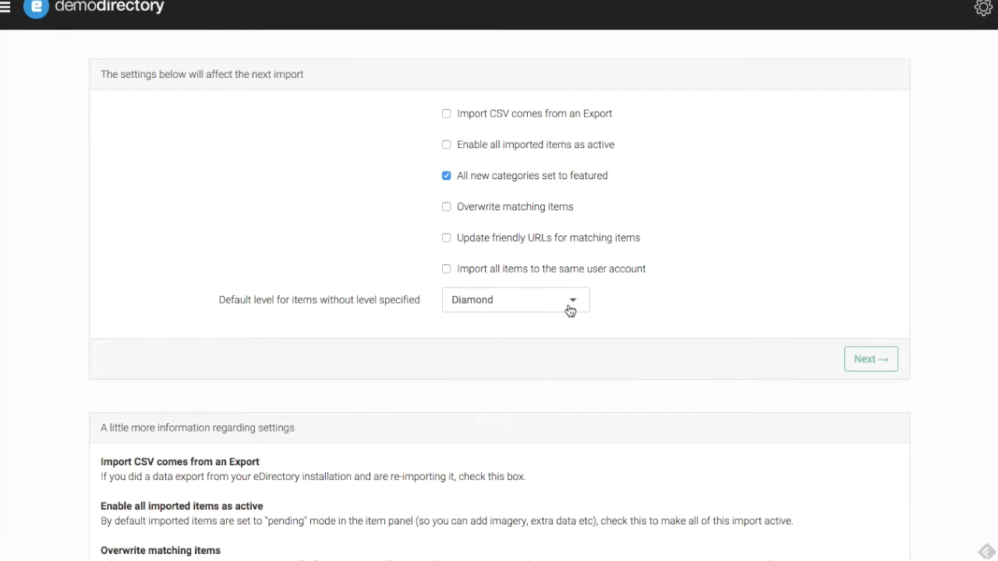
Submit the import settings and, using File Upload rather than FTP, open the CSV file picker
left_click(884, 358)
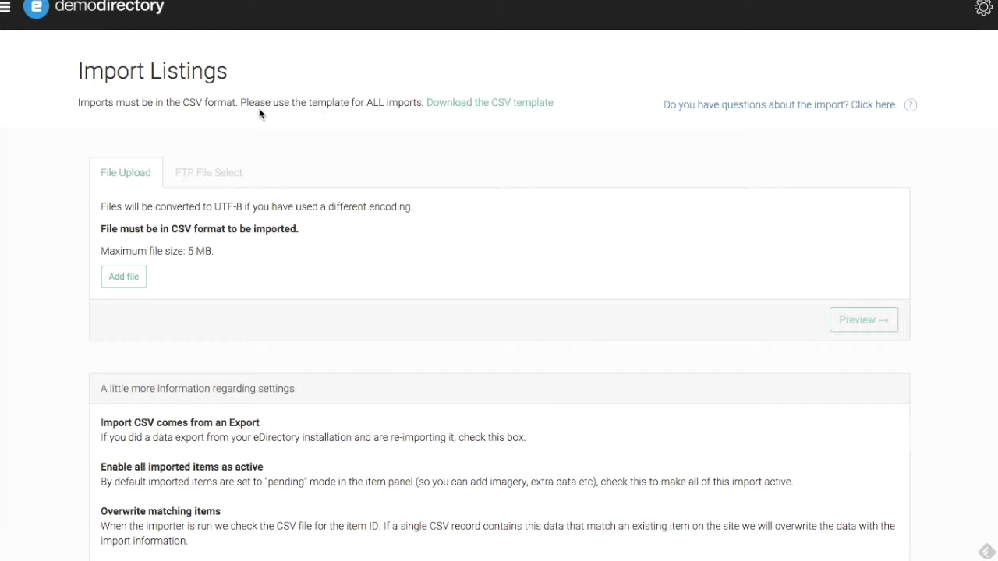
left_click(217, 175)
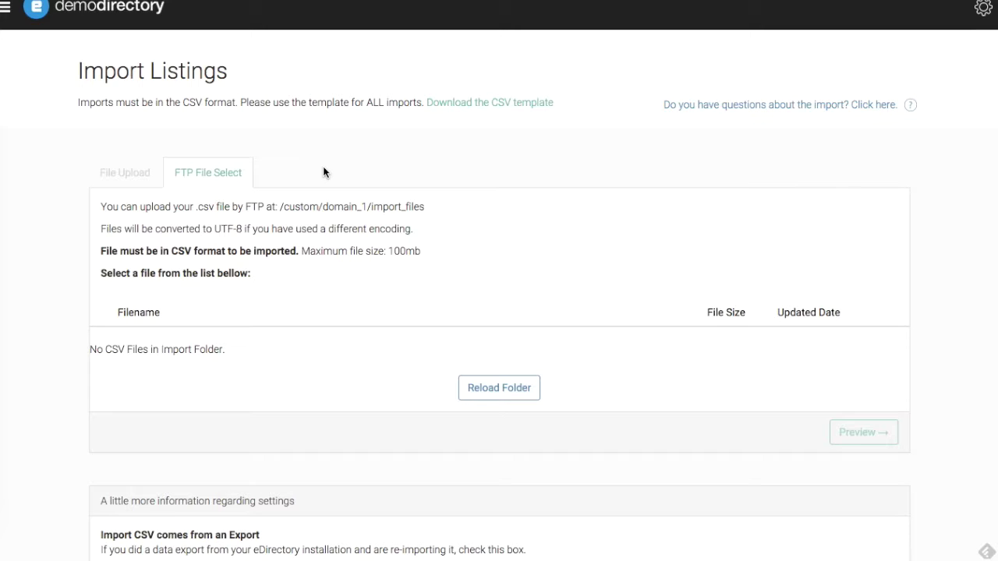
left_click(129, 179)
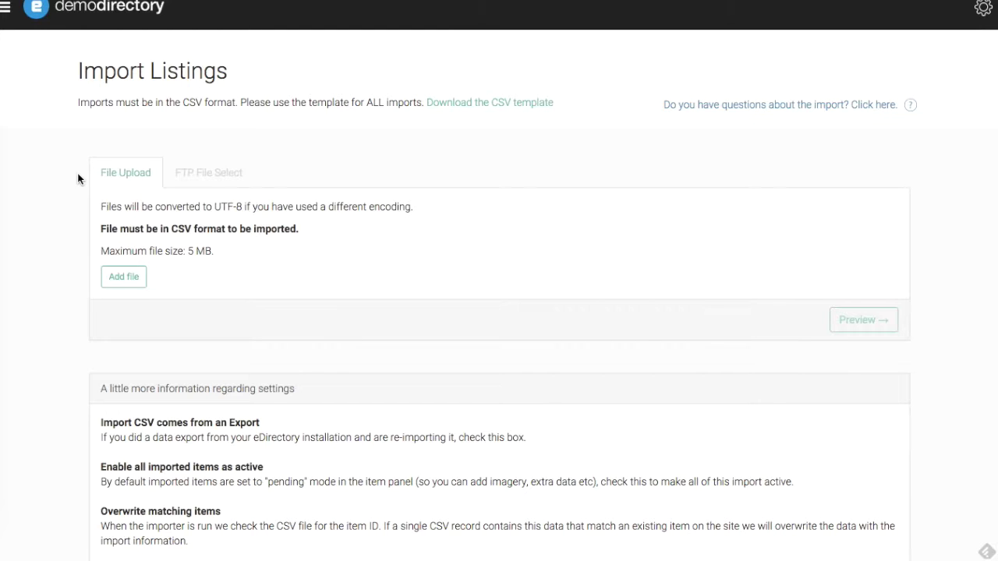
scroll(78, 178, "down", 3)
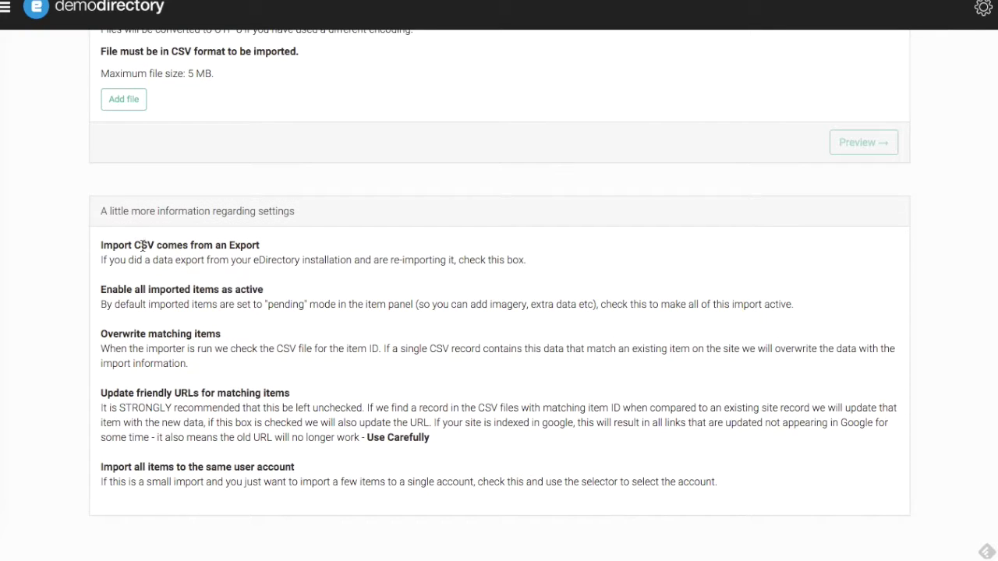
scroll(142, 269, "up", 2)
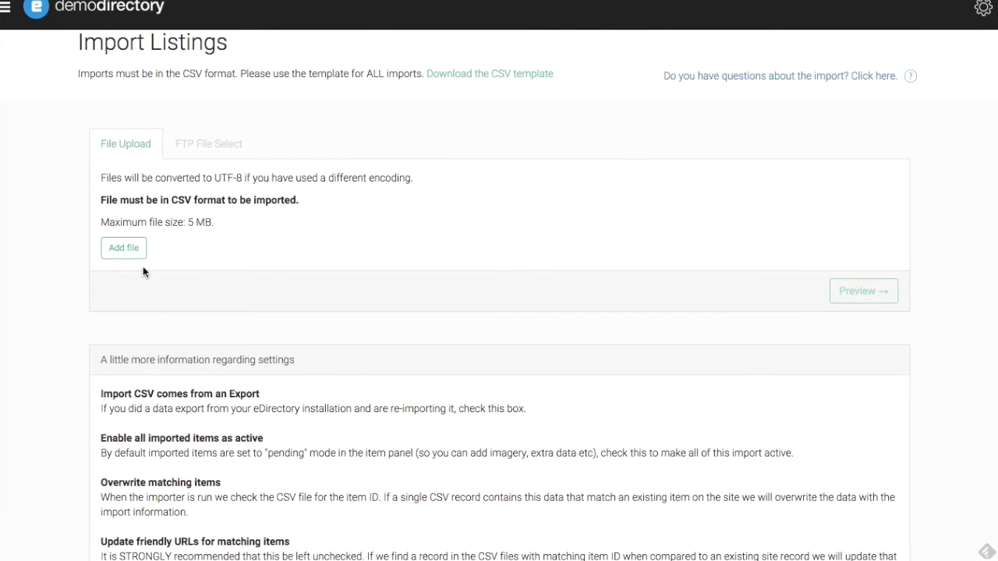
left_click(126, 246)
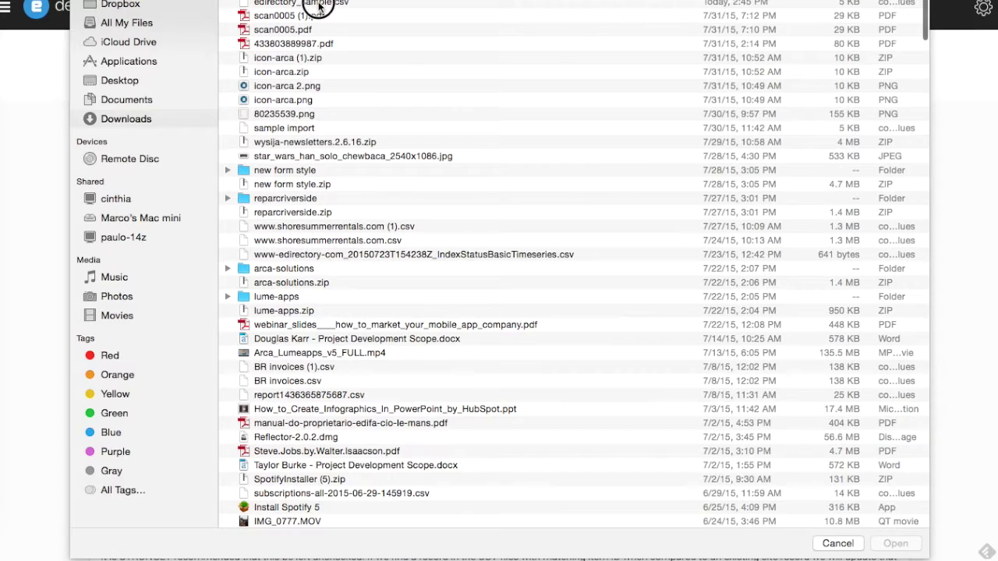
Attach edirectory_sample.csv and preview its listing accounts, contact names and companies
double_click(318, 4)
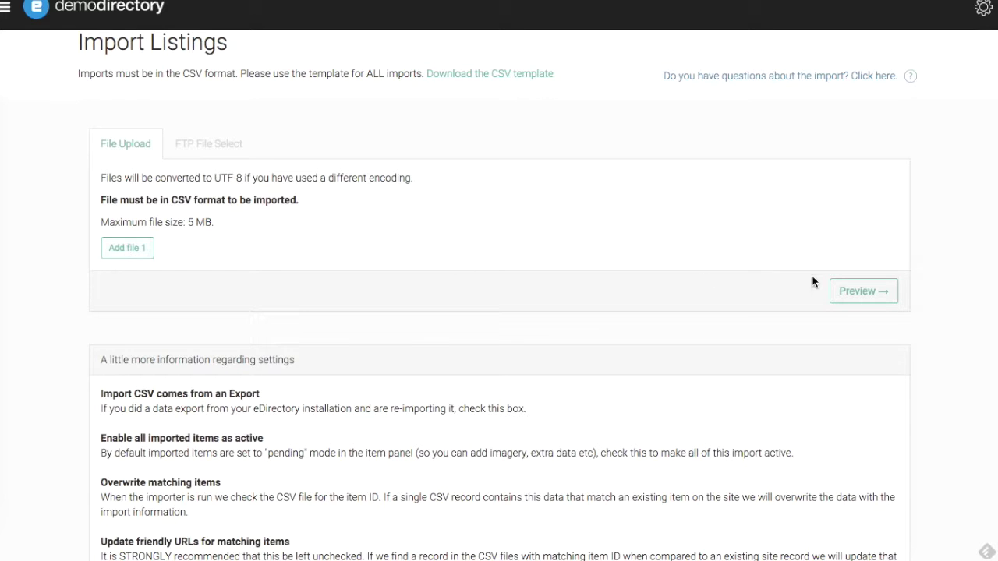
left_click(861, 294)
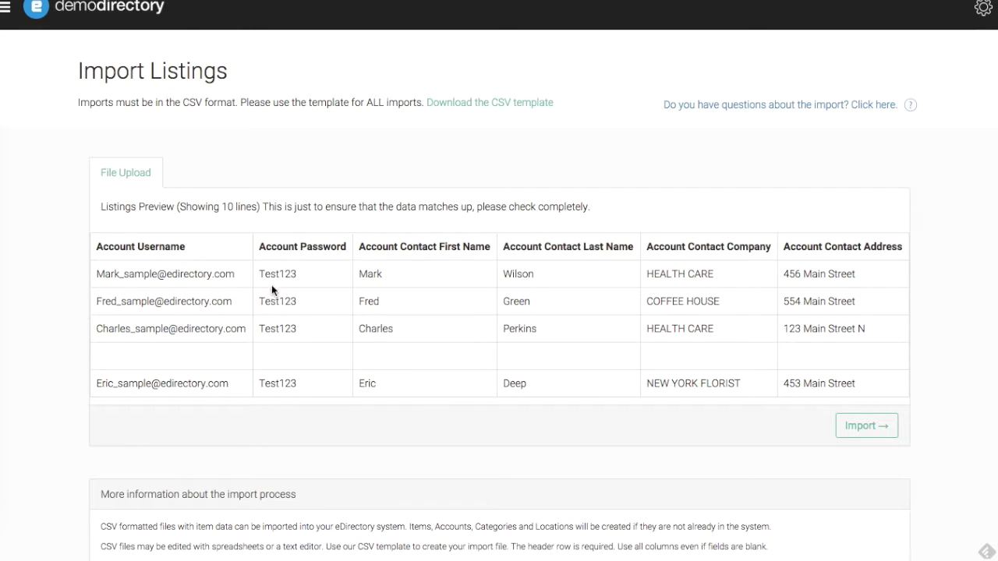
Read the import notes on valid separator characters, then bring the Excel spreadsheet forward
scroll(288, 314, "down", 3)
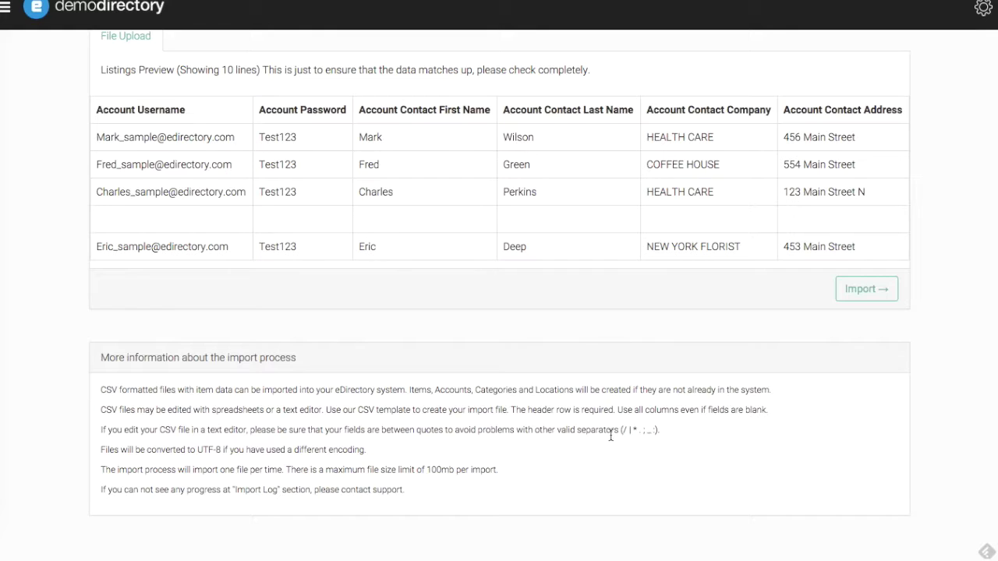
left_click_drag(624, 431, 657, 430)
left_click(654, 430)
key("super+Tab")
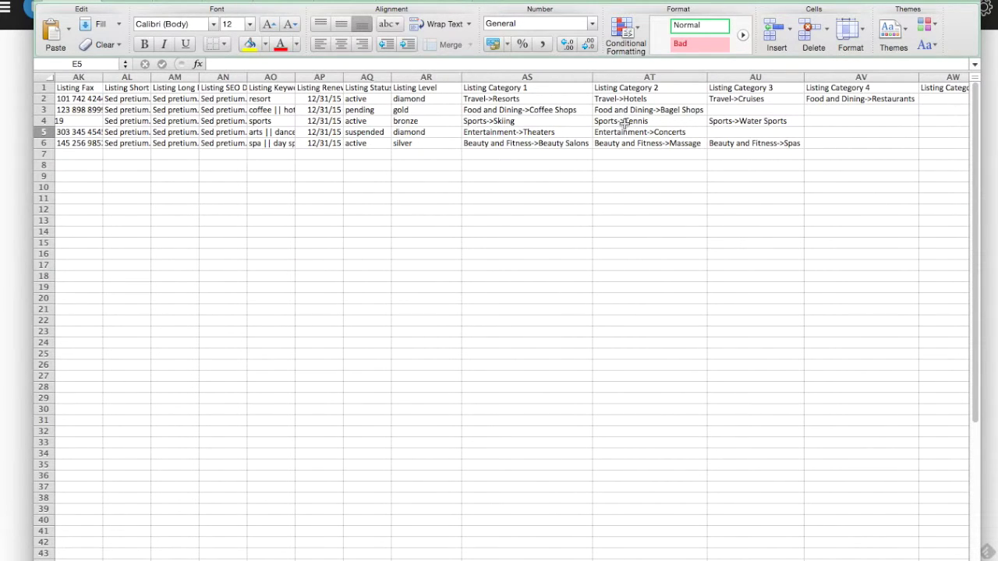
Inspect the renewal date in AP4, the Listing URL in T5 and the Listing Email in S5
scroll(546, 142, "left", 2)
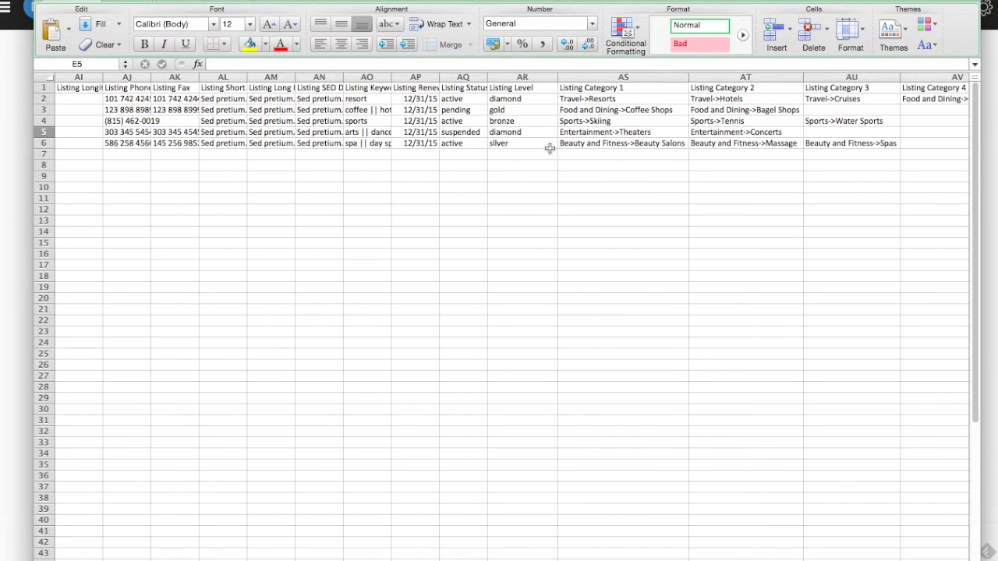
left_click(428, 121)
scroll(428, 120, "left", 1)
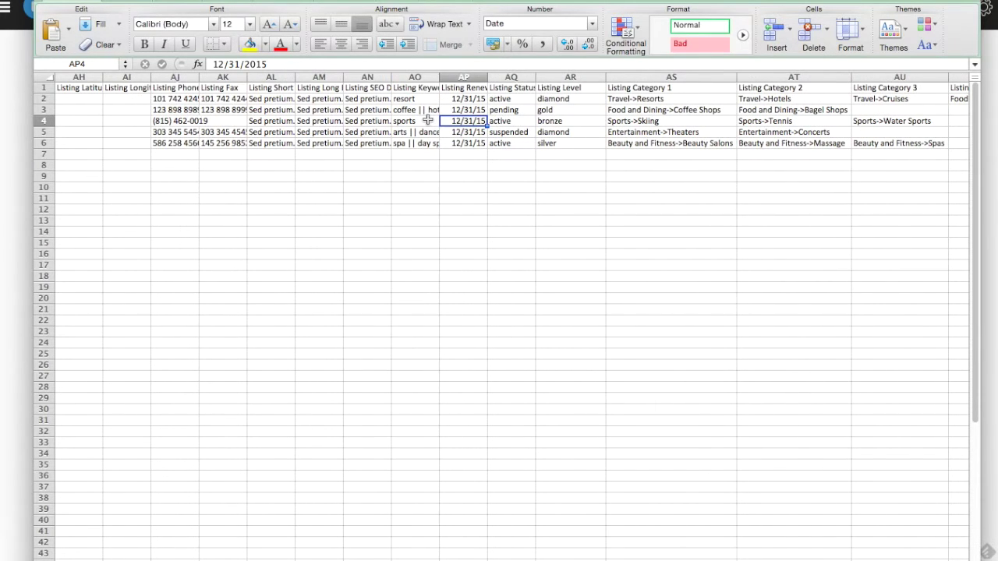
scroll(384, 125, "left", 7)
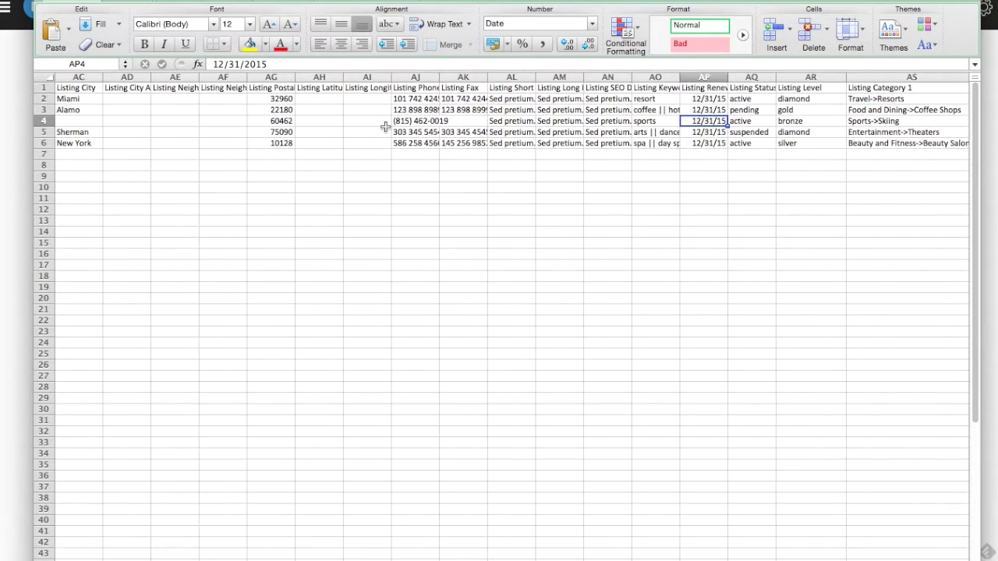
scroll(384, 125, "left", 5)
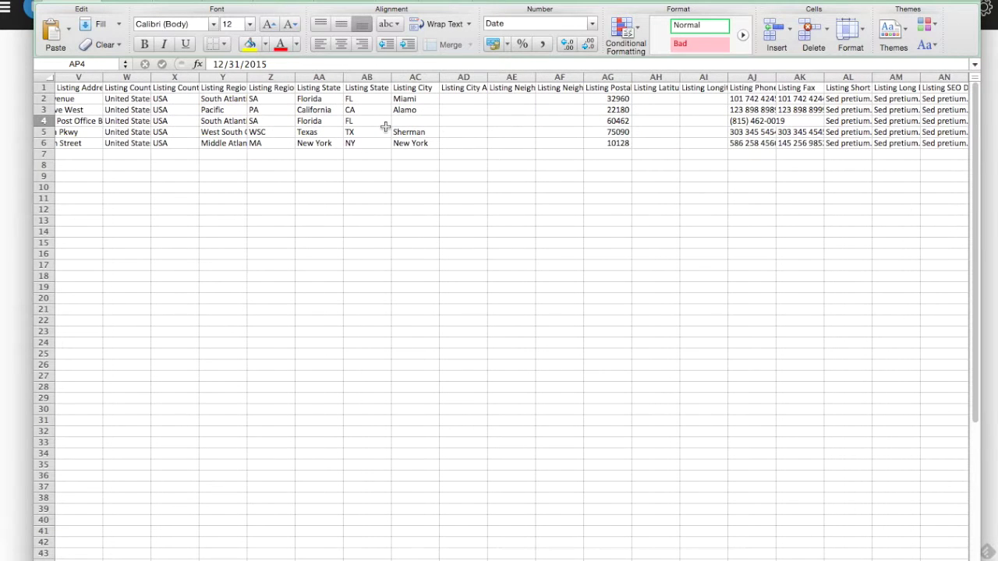
scroll(385, 127, "left", 7)
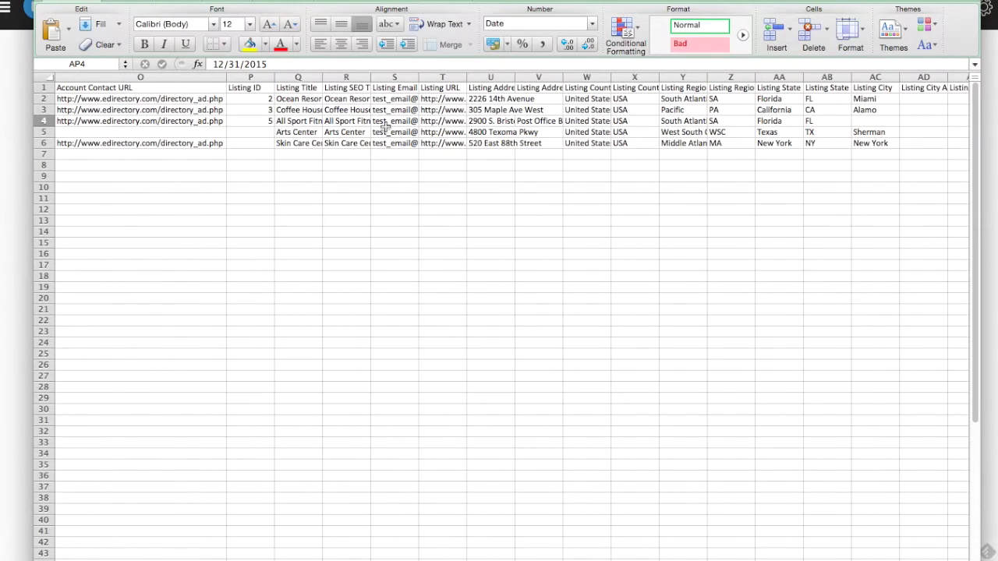
left_click(443, 130)
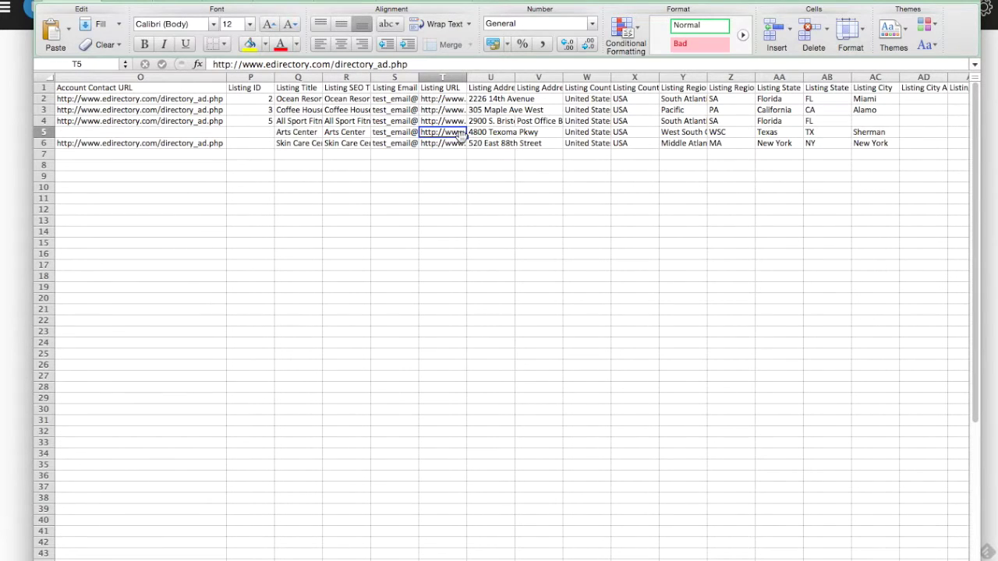
left_click(395, 133)
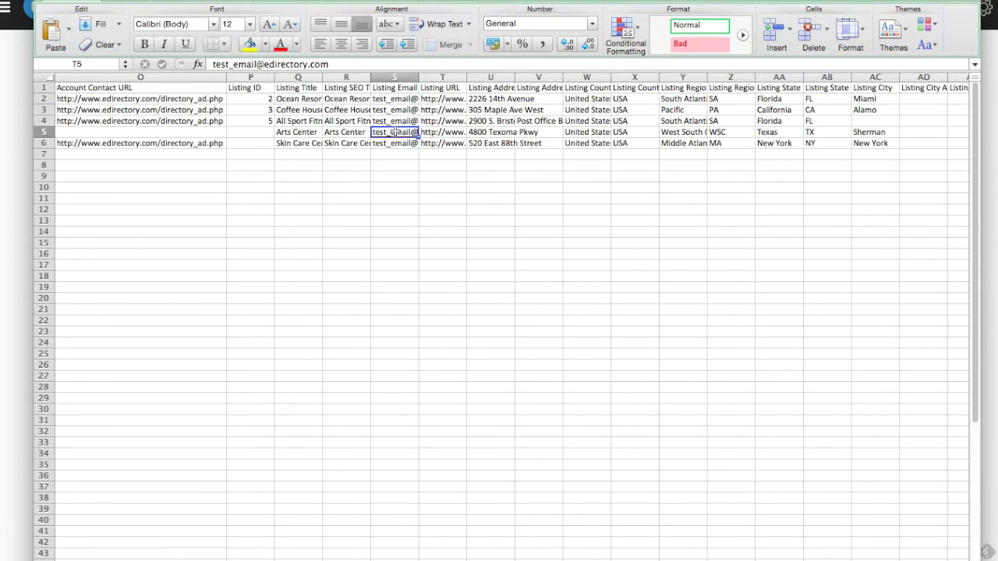
Autofit column S to show full email addresses, then check S2, S4 and the username in A2
double_click(419, 77)
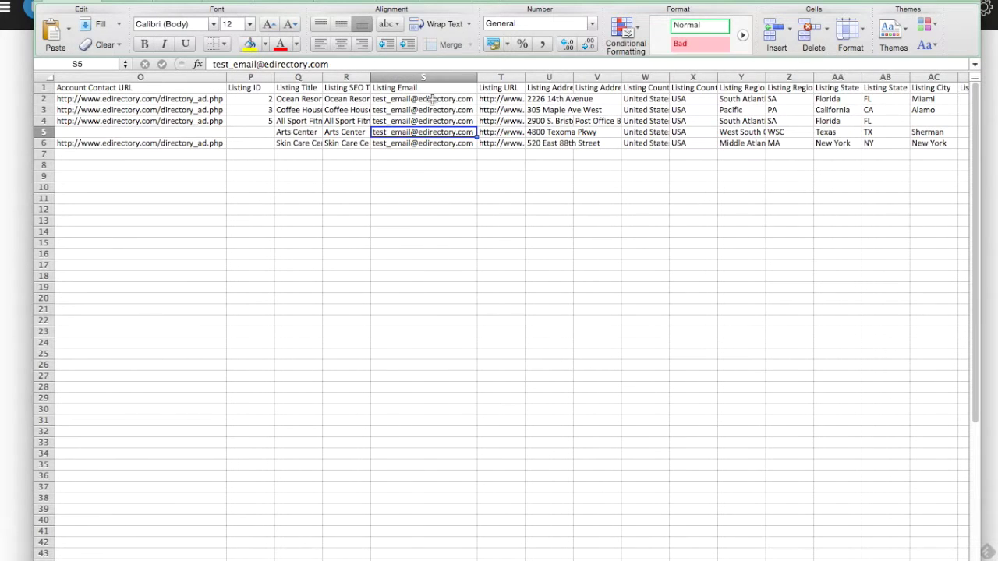
left_click(415, 100)
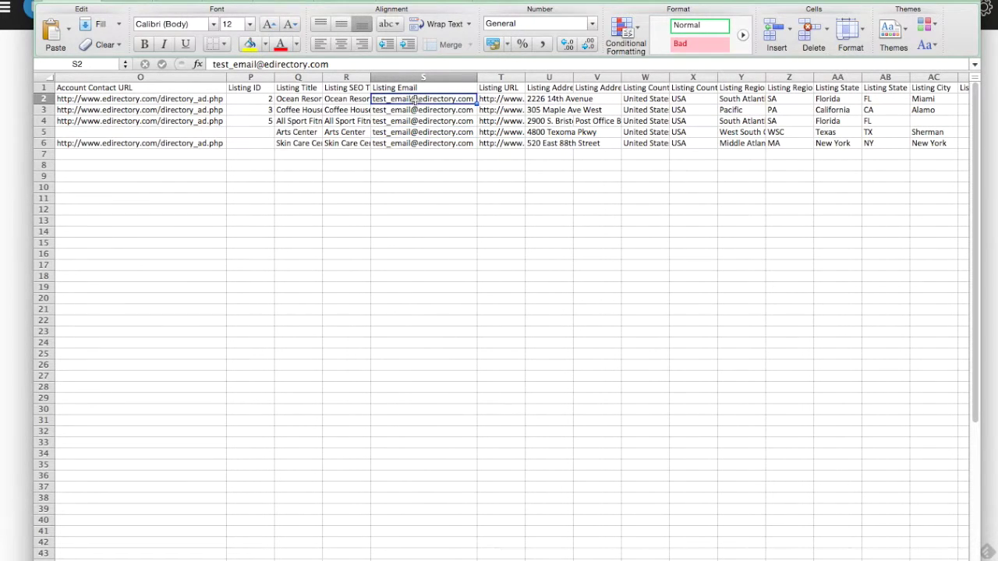
left_click(418, 122)
scroll(417, 125, "left", 10)
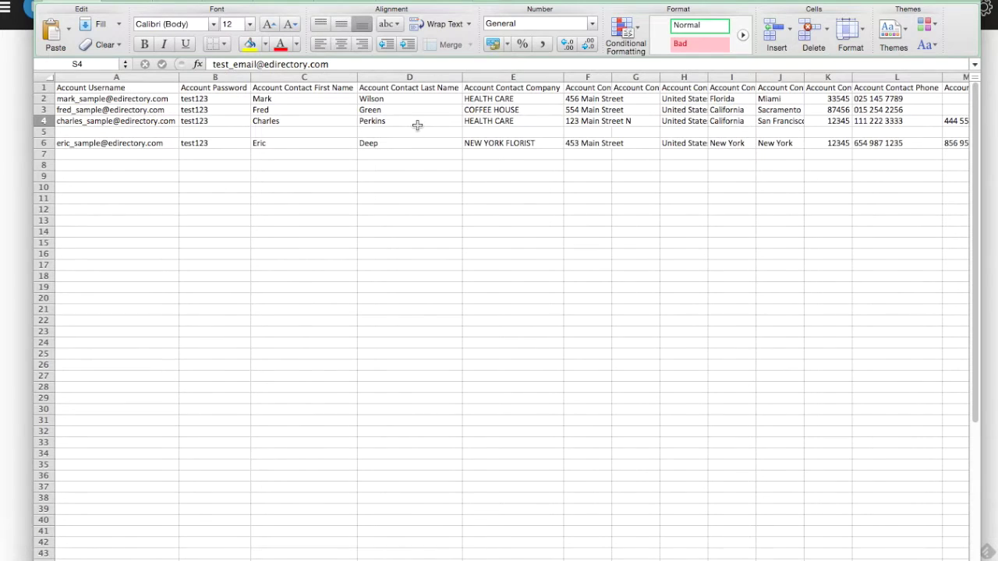
left_click(140, 99)
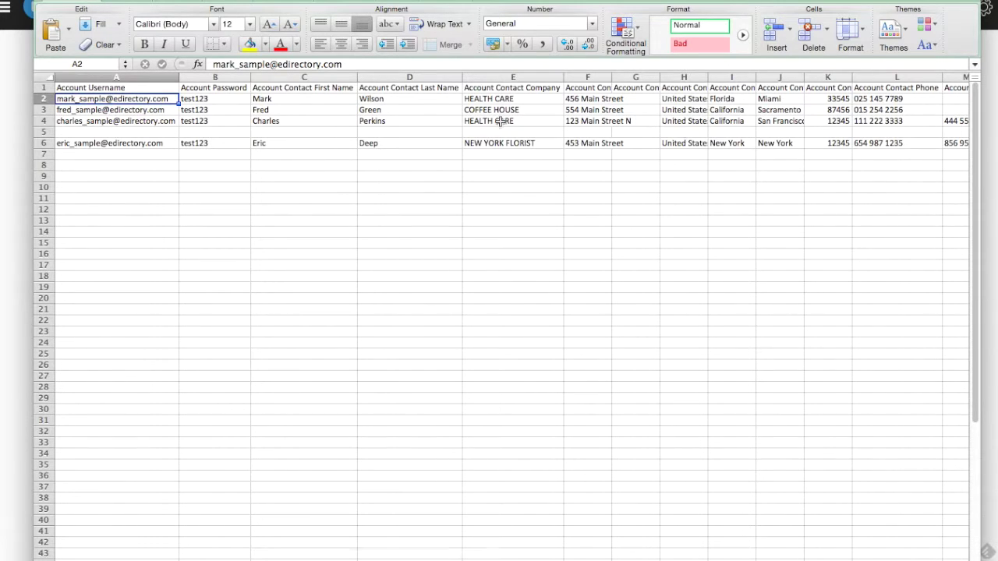
scroll(651, 122, "right", 1)
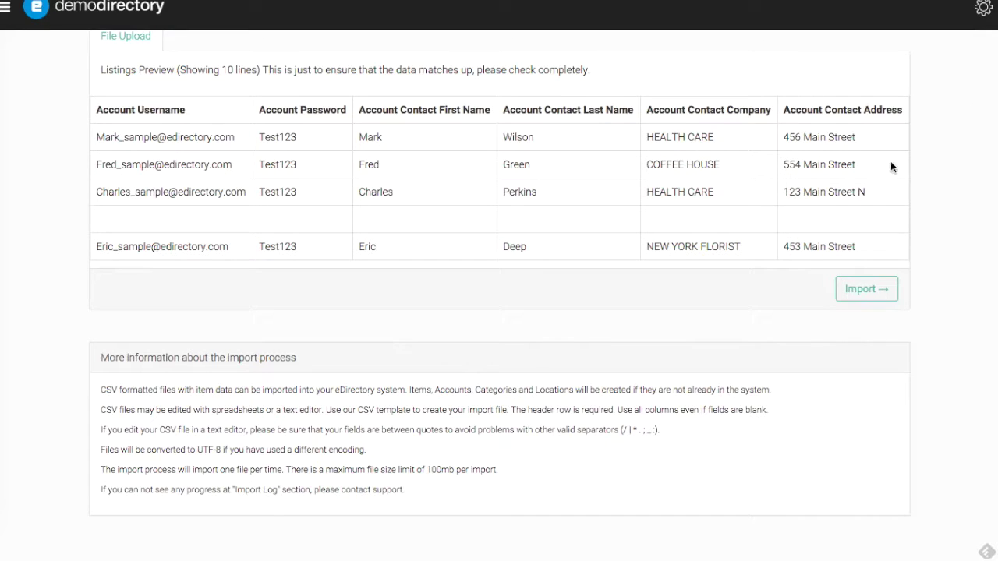
scroll(744, 233, "up", 1)
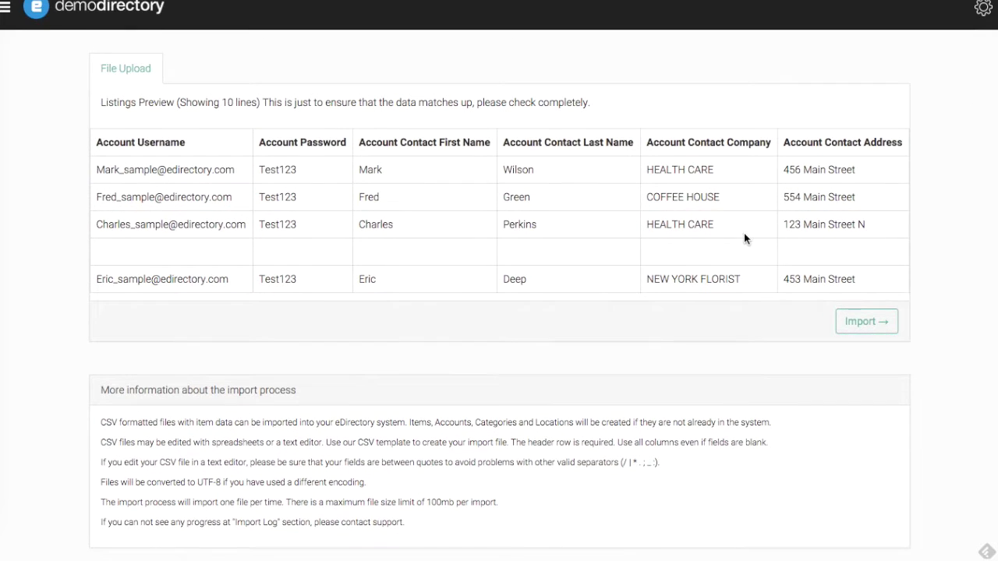
Import edirectory_sample.csv and confirm the log shows Finished with 5 lines, 0 errors, 5 added
left_click(870, 322)
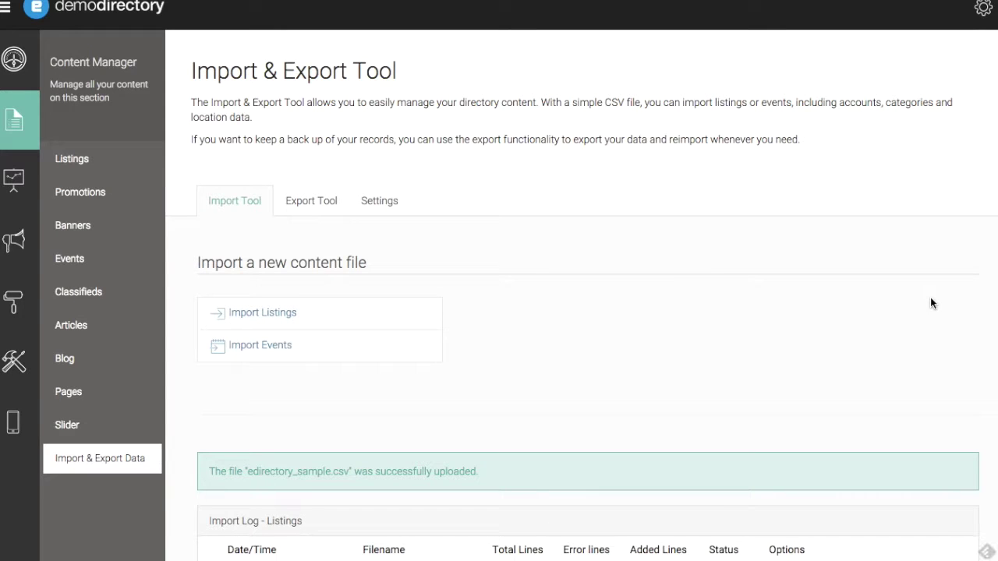
scroll(618, 293, "down", 2)
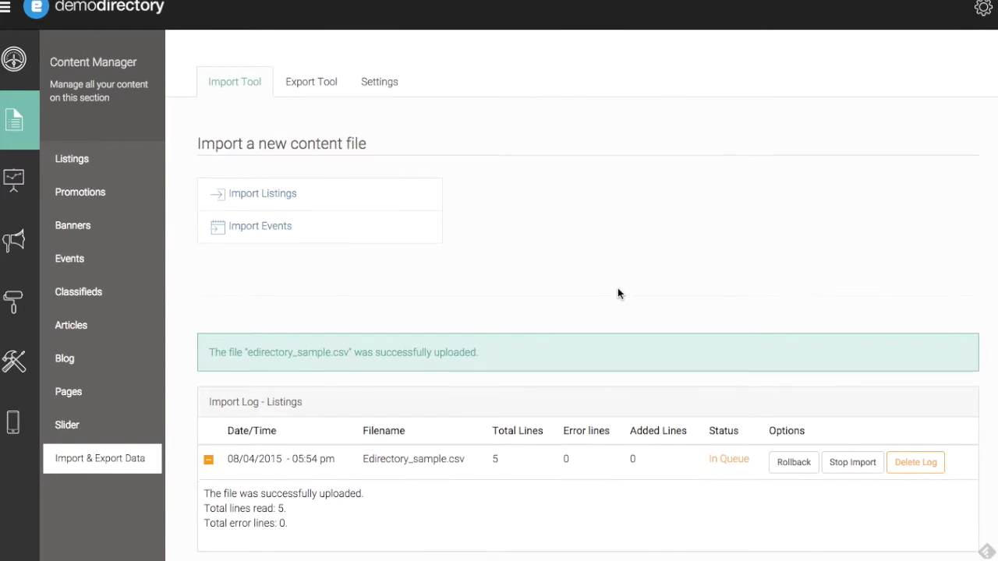
scroll(467, 351, "down", 1)
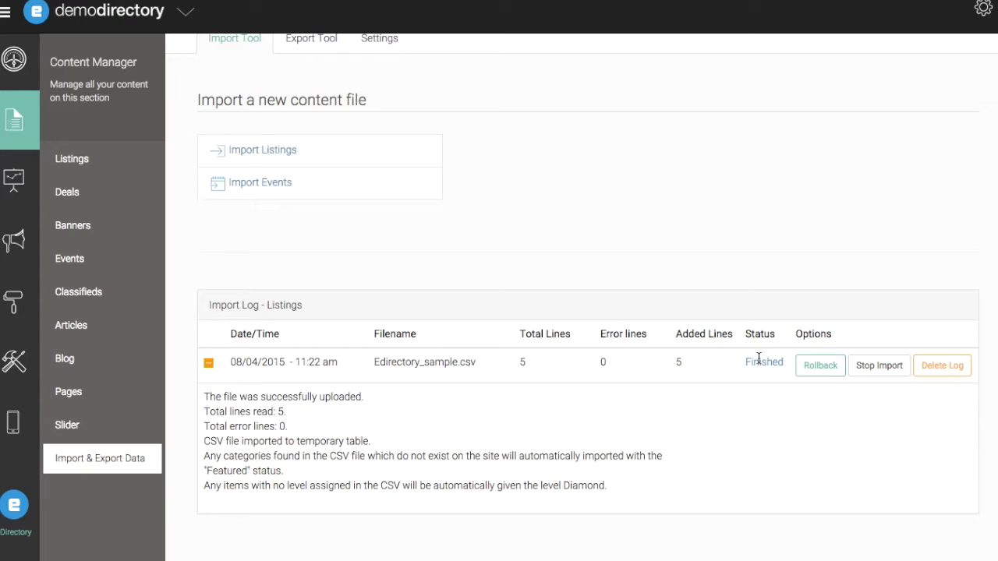
left_click(687, 362)
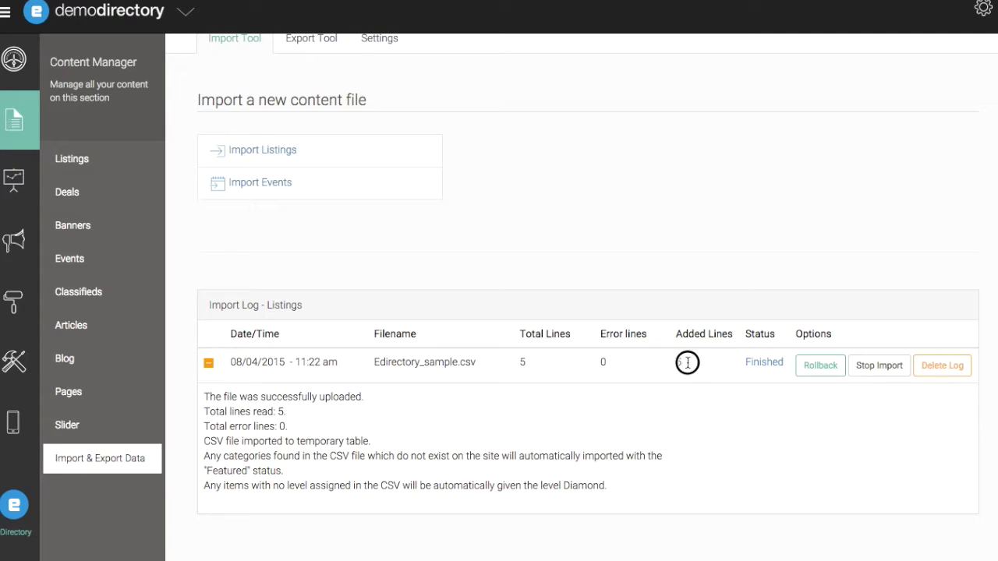